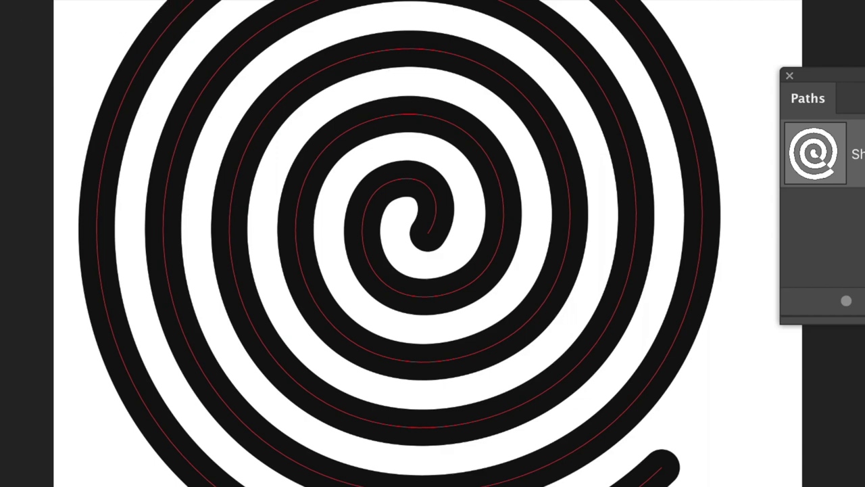
key(ctrl+t)
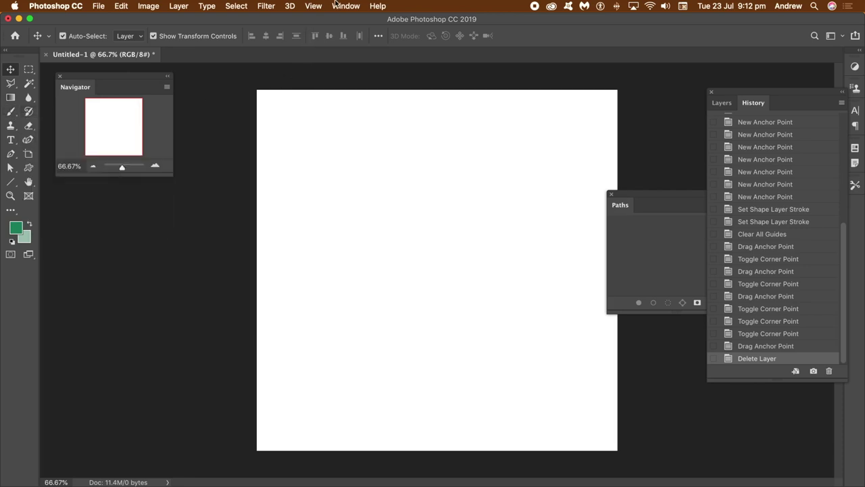
Create a new guide layout that divides the canvas into 16 columns and 16 rows.
click(313, 6)
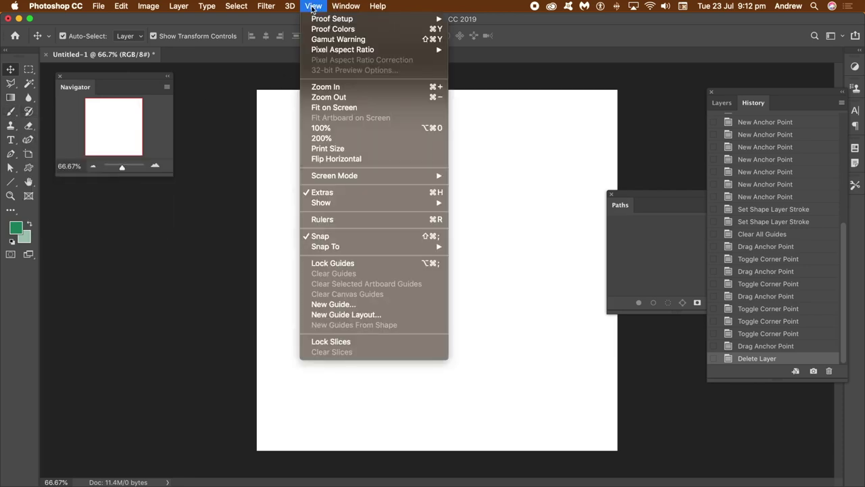
click(342, 314)
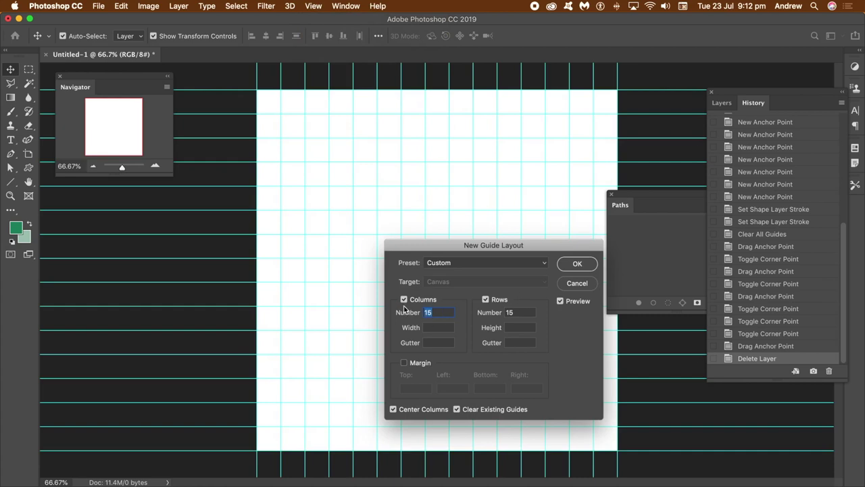
text(16)
drag(518, 315, 502, 311)
text(1)
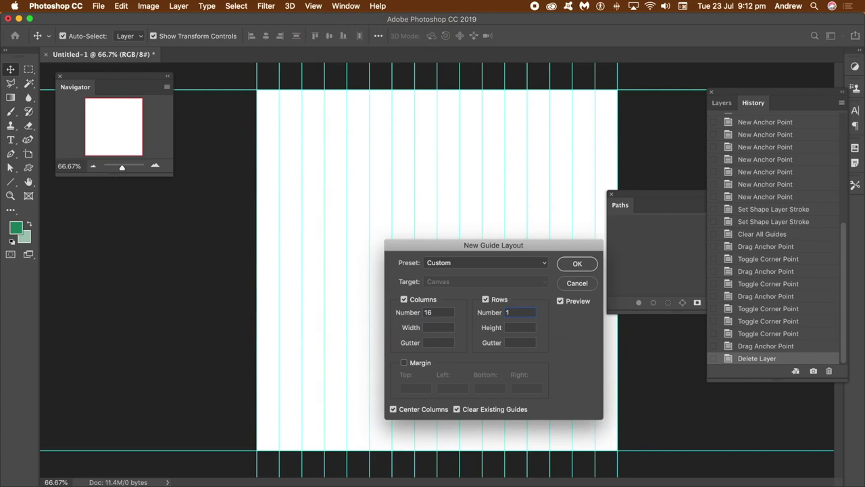
text(6)
click(578, 264)
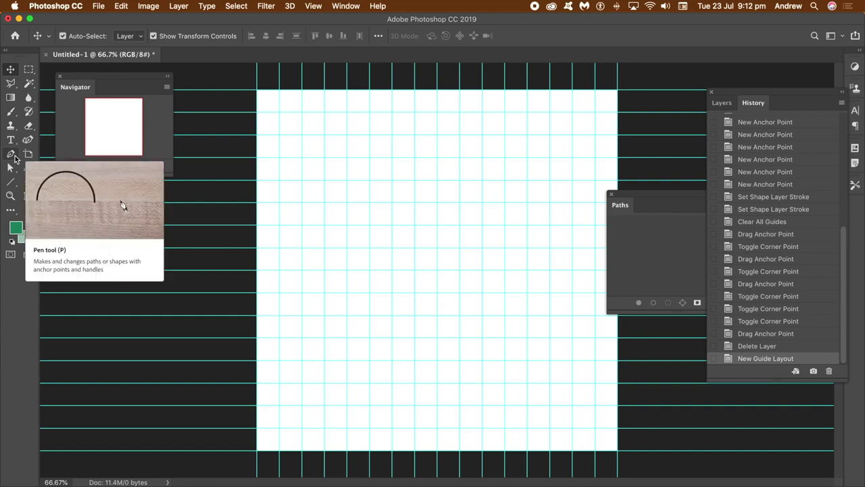
Use the Pen tool to start a counterclockwise square spiral at the canvas centre, snapping to guides, with an innermost turn 250 by 250 px.
click(12, 155)
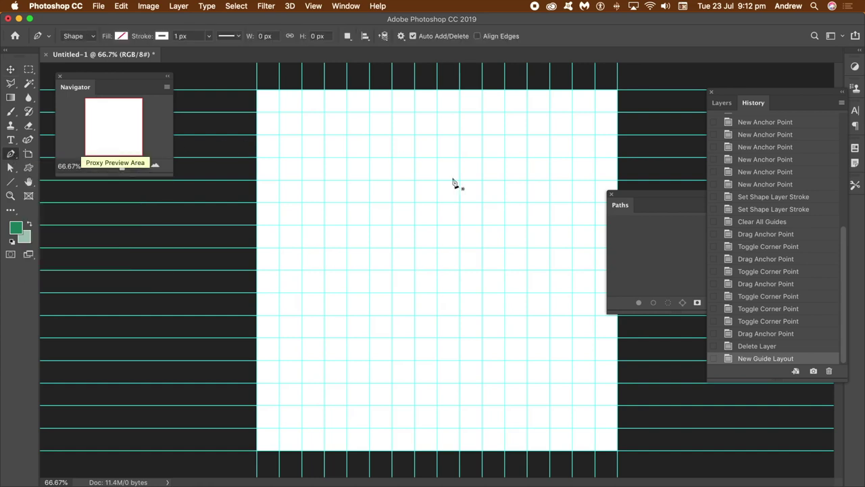
click(437, 269)
click(437, 248)
click(414, 247)
click(414, 292)
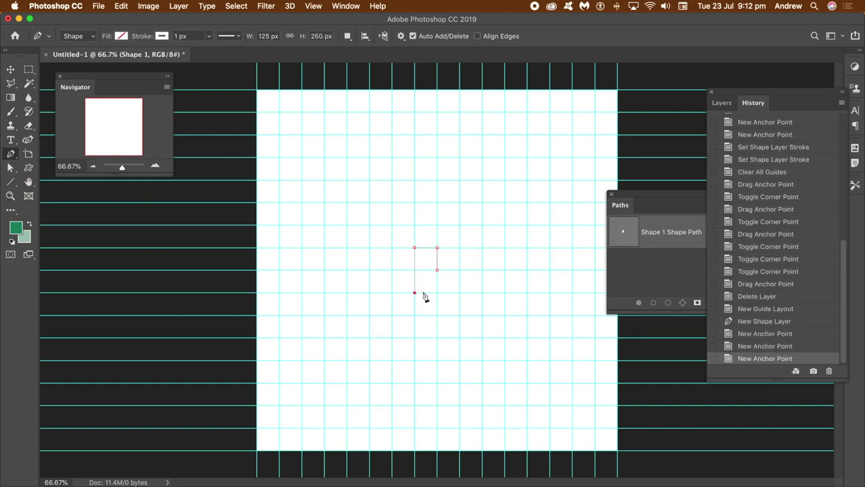
click(460, 293)
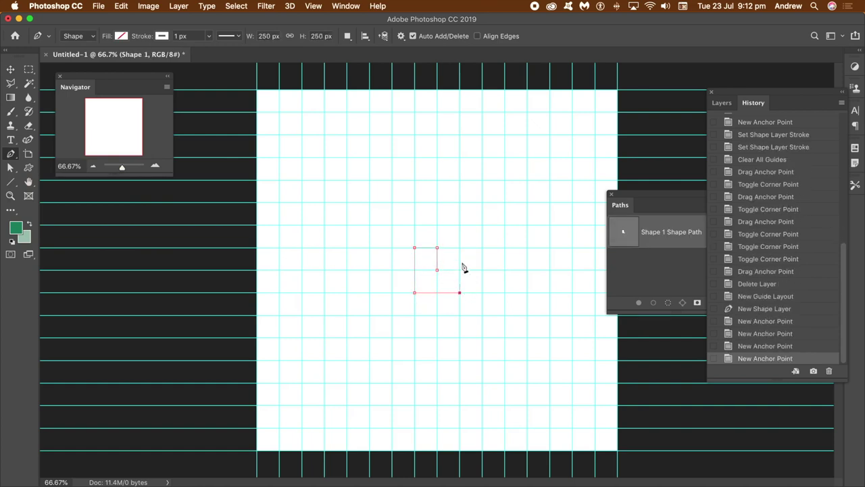
Extend the square spiral path outward along the guides by two more turns, one grid cell apart, to 750 by 750 px.
click(460, 225)
click(392, 225)
click(392, 315)
click(481, 315)
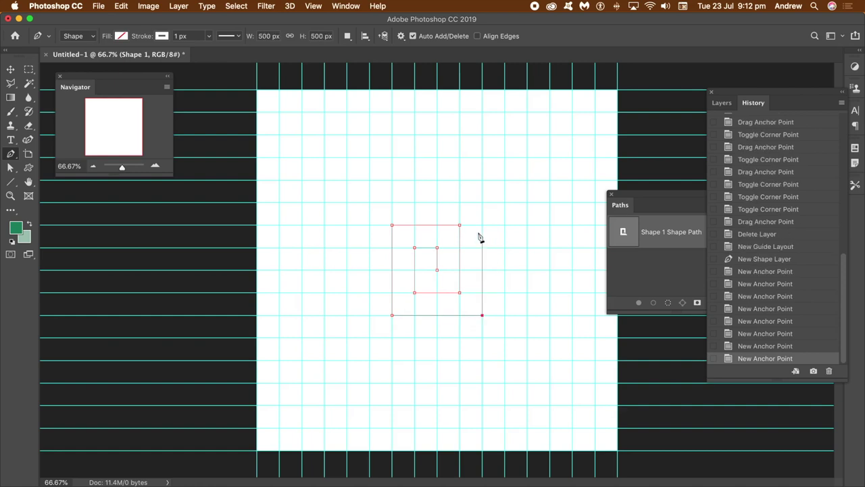
click(482, 202)
click(369, 202)
click(369, 337)
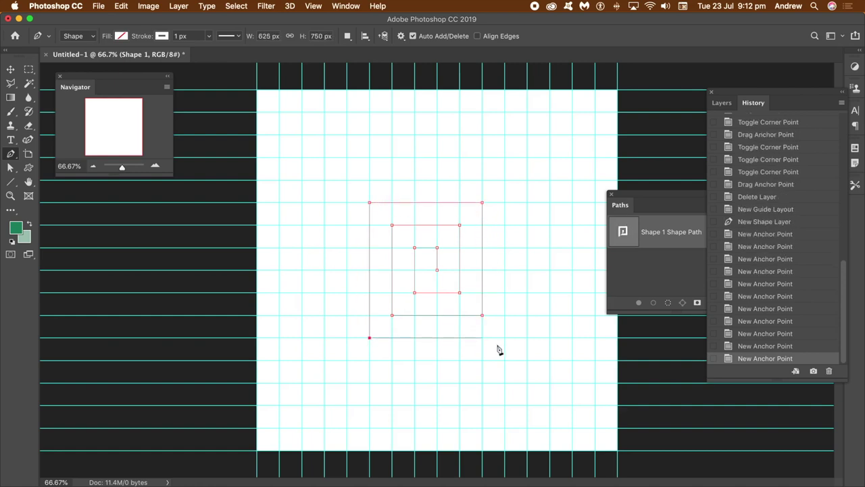
click(504, 337)
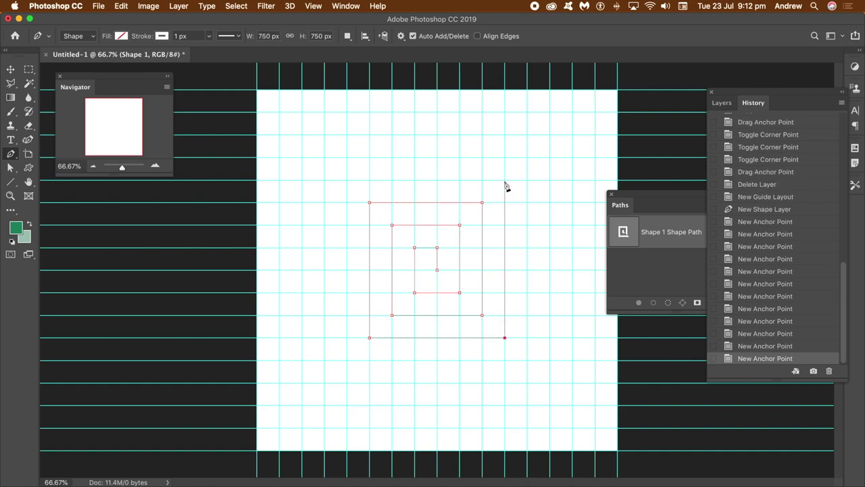
Add two outer turns to the square spiral, one grid cell apart, and end the open path at 1250 by 1250 px.
click(504, 179)
click(347, 179)
click(346, 359)
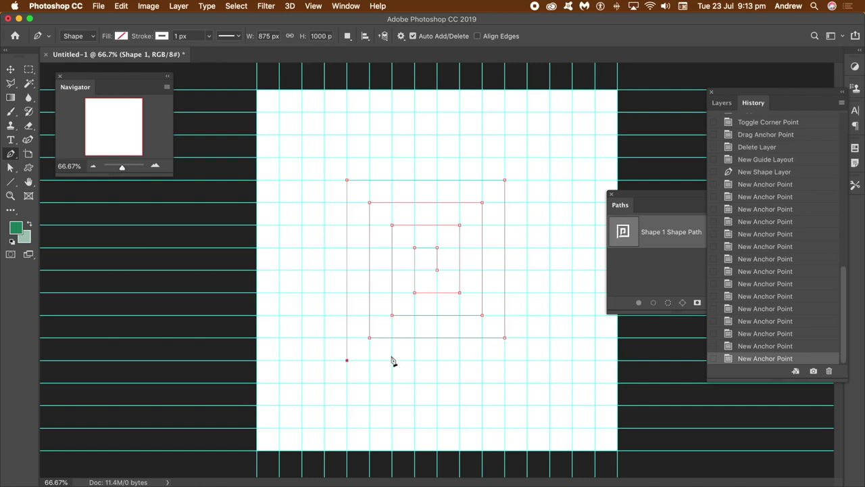
click(527, 360)
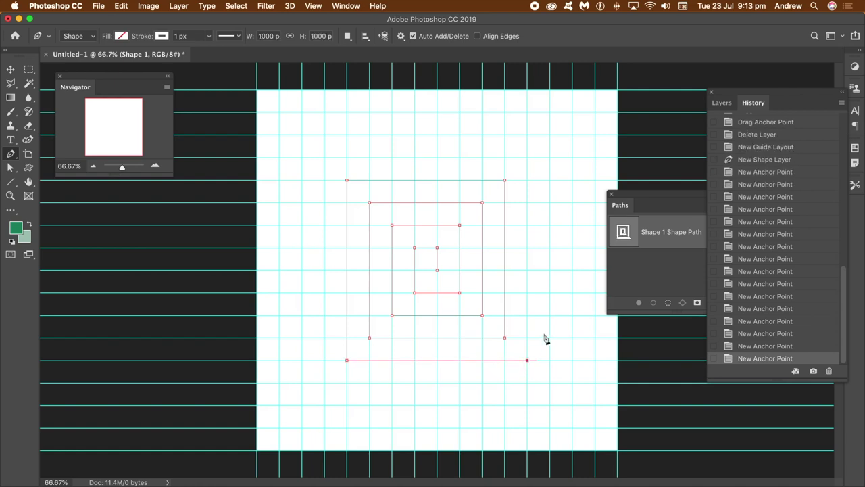
click(527, 157)
click(324, 158)
click(324, 382)
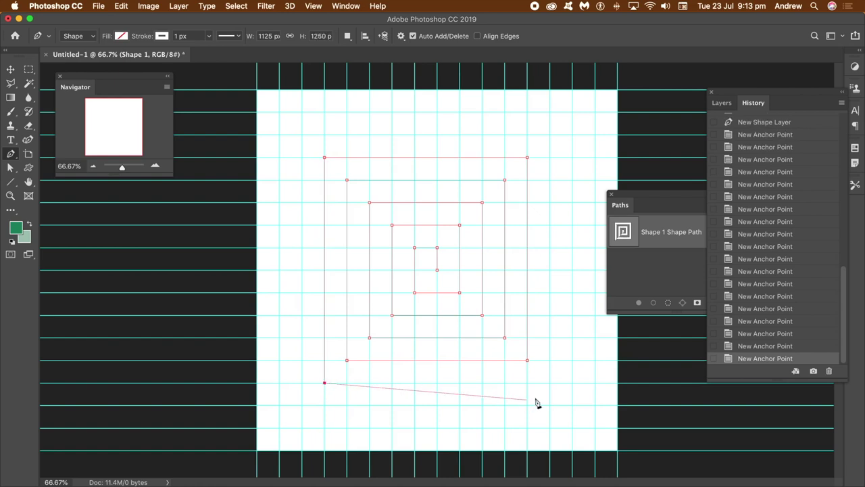
click(550, 383)
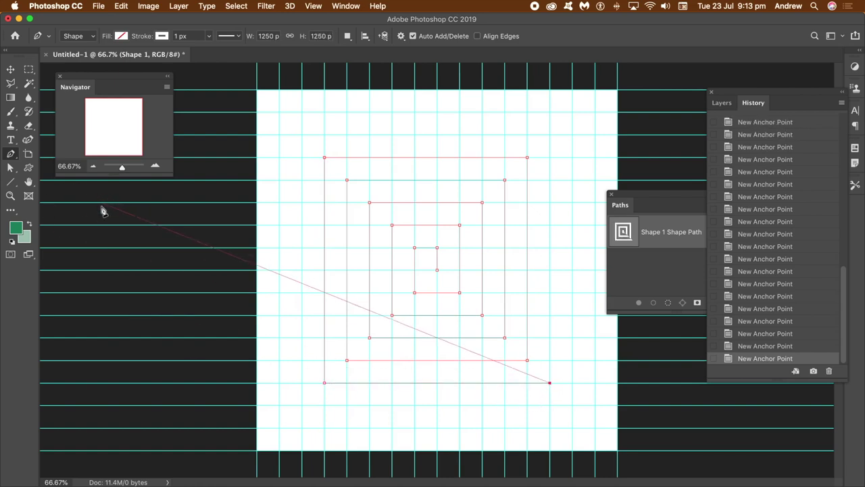
key(Escape)
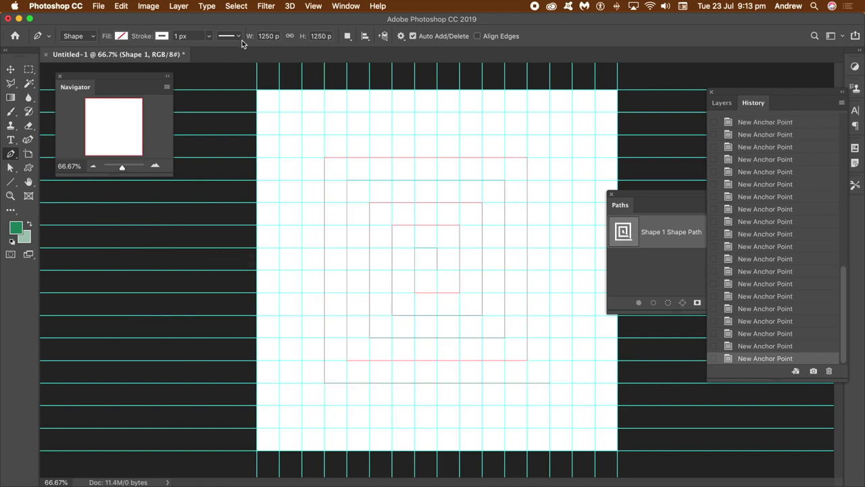
Check the snapping settings for guides, layers and document bounds.
click(313, 6)
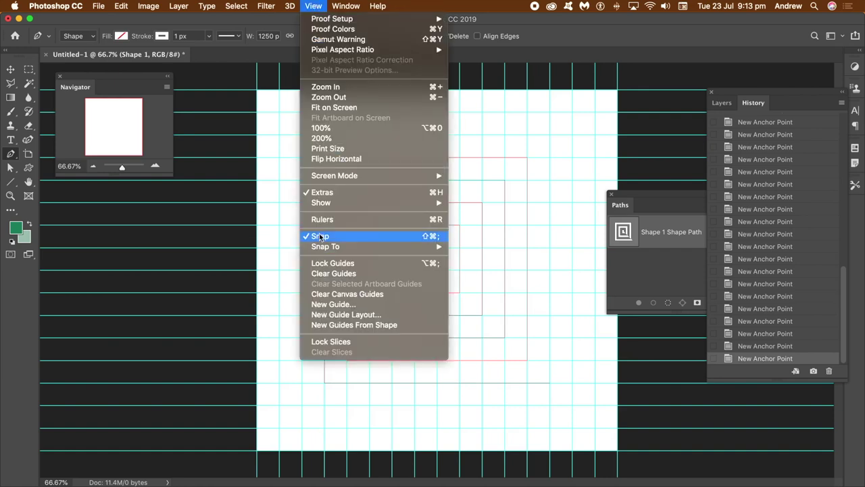
mouse_move(320, 246)
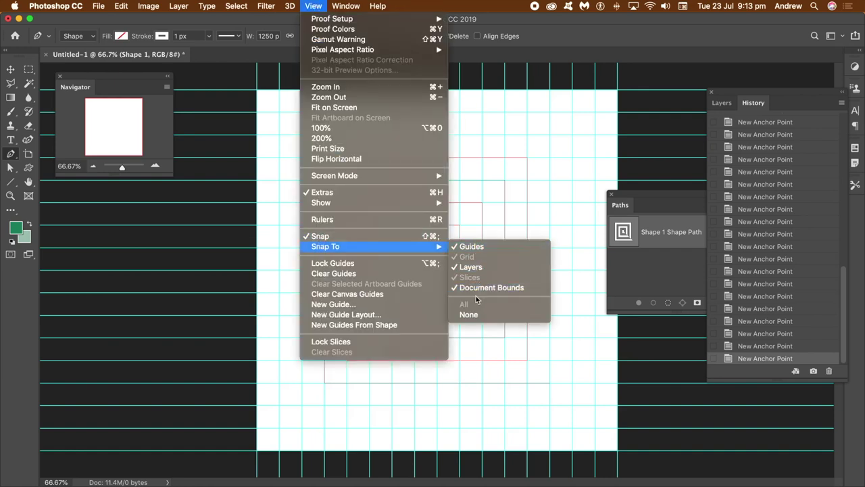
click(553, 33)
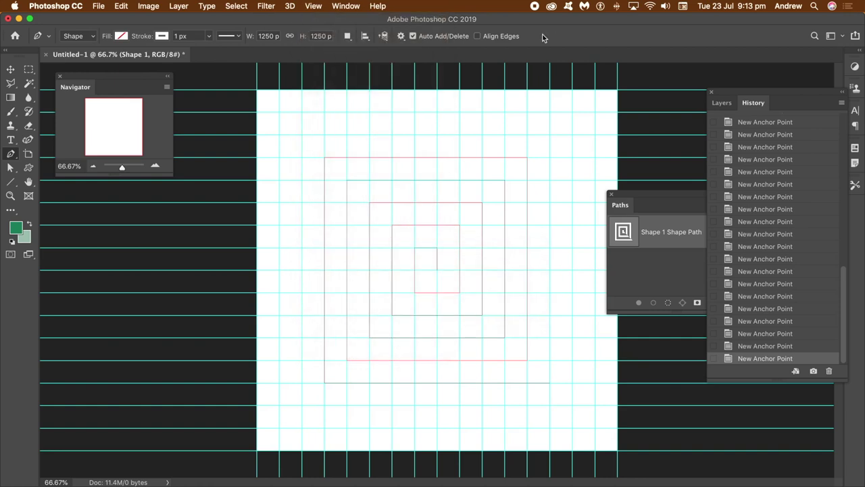
Give the spiral a black stroke 53.80 px wide and clear all guides from the canvas.
click(163, 36)
click(118, 94)
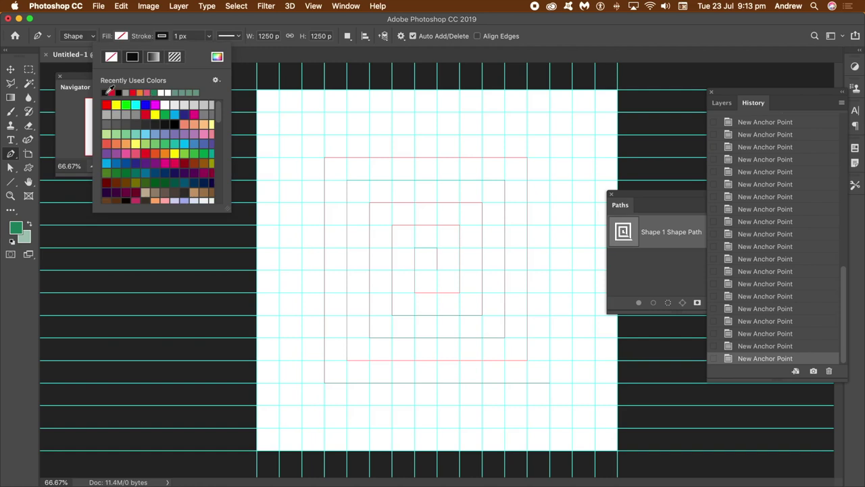
click(208, 35)
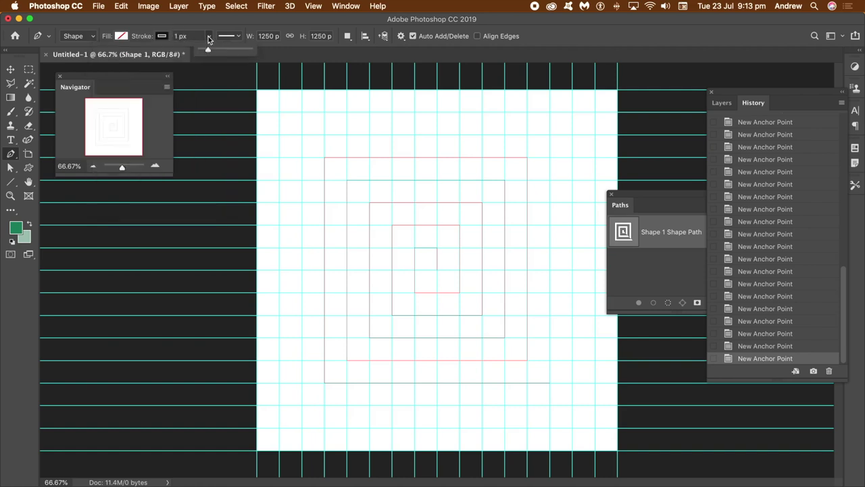
drag(209, 47, 218, 49)
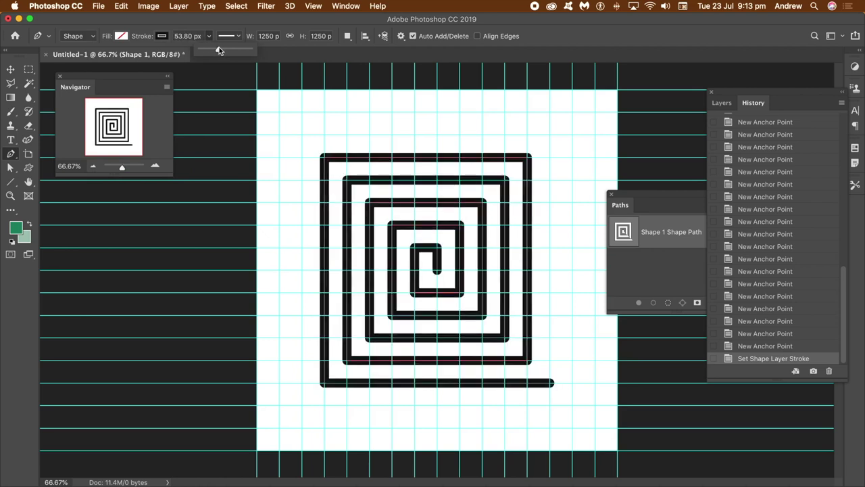
click(314, 7)
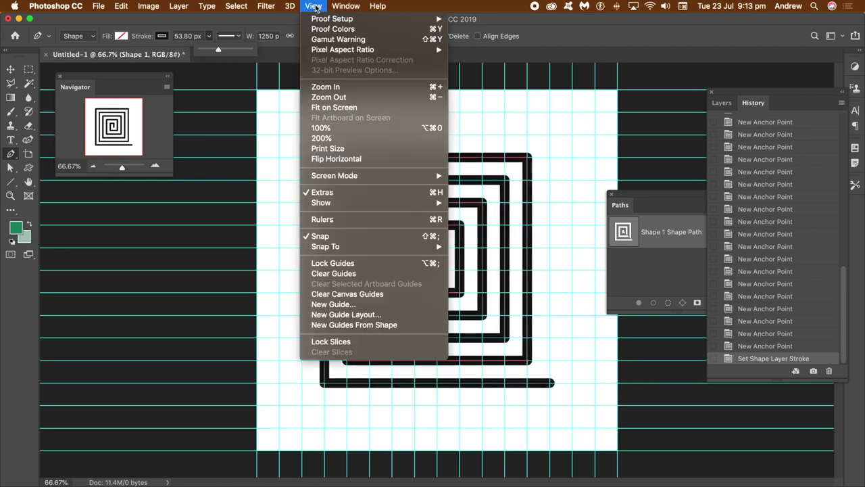
click(333, 273)
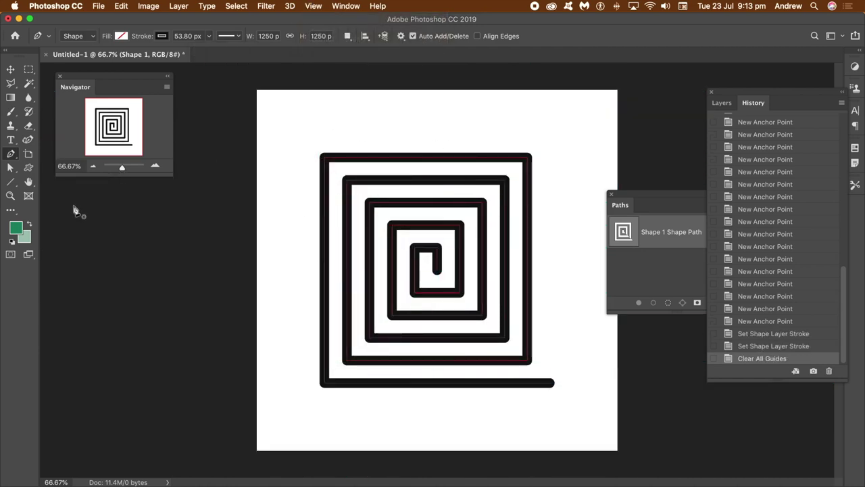
Select all the spiral's anchor points and round the four corners of its outermost turn with the Curvature Pen tool.
drag(10, 169, 32, 170)
drag(302, 134, 572, 400)
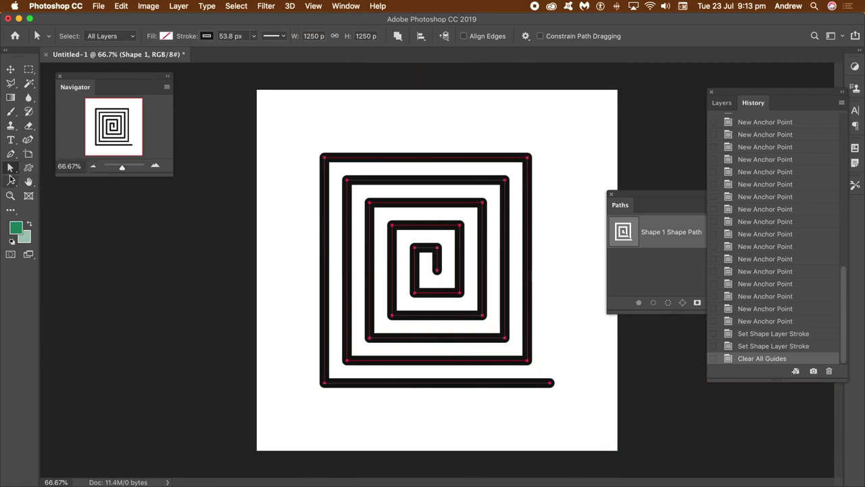
click(30, 143)
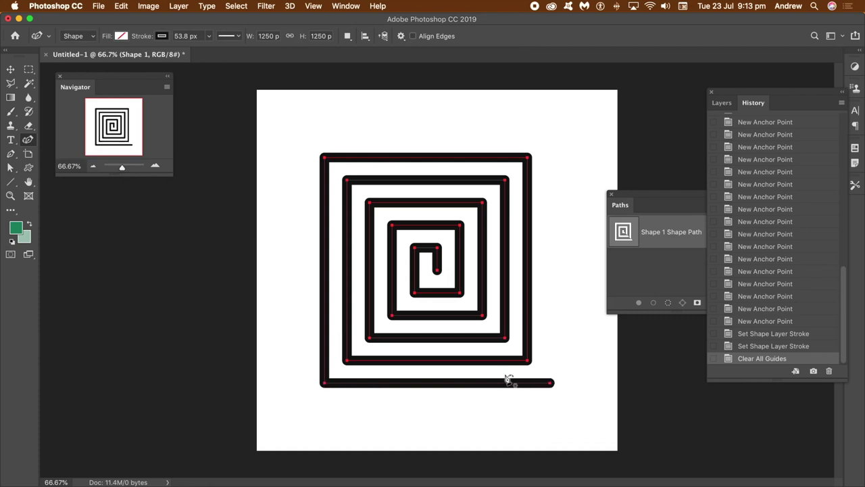
double_click(324, 383)
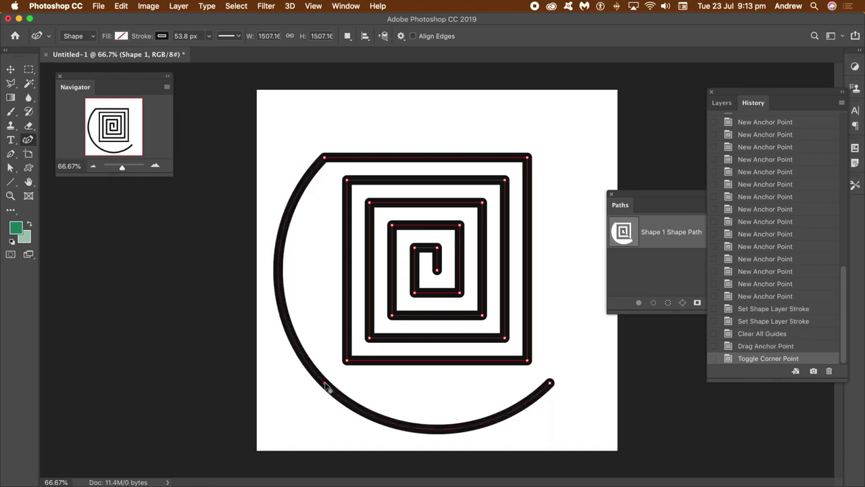
double_click(324, 158)
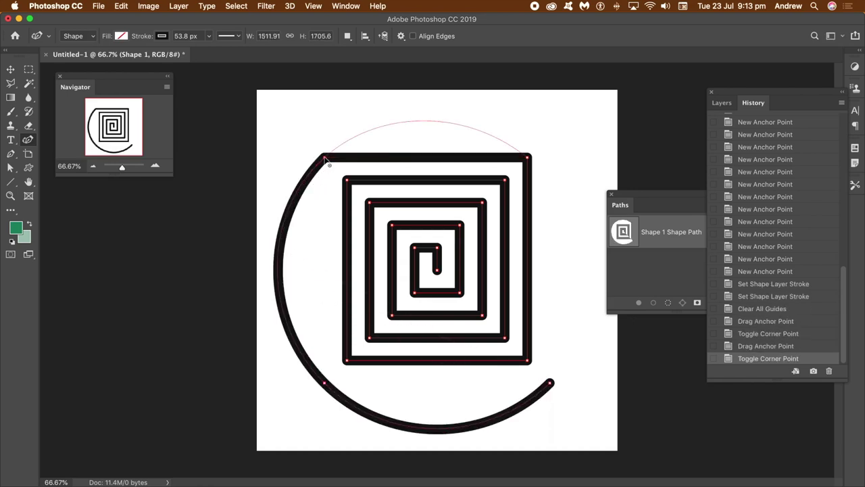
double_click(529, 160)
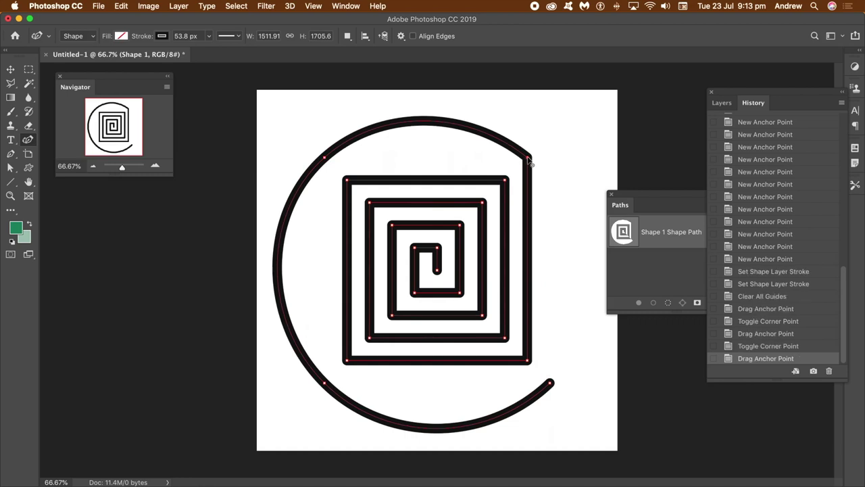
double_click(529, 360)
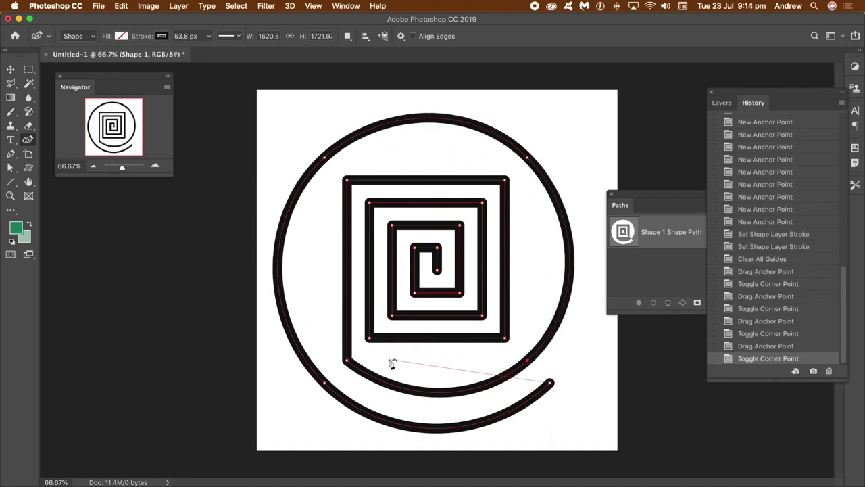
Convert the four corner points of the spiral's second turn from the outside into smooth curves.
double_click(347, 361)
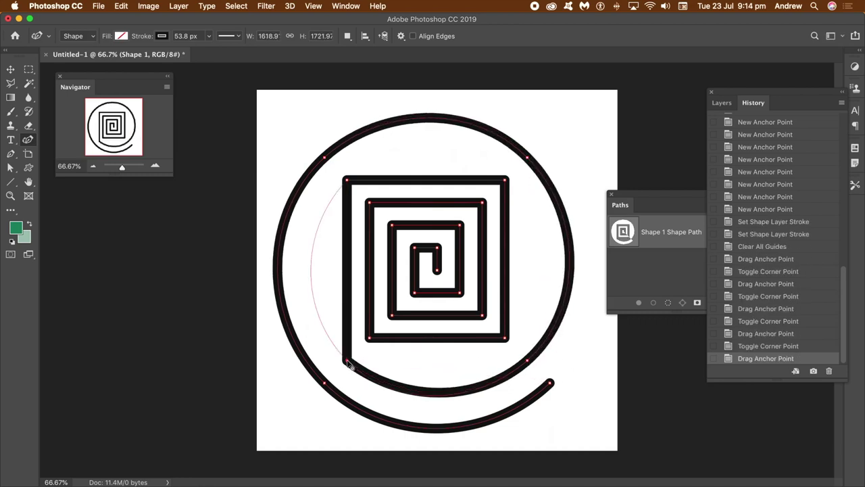
double_click(347, 181)
drag(506, 181, 508, 183)
double_click(505, 181)
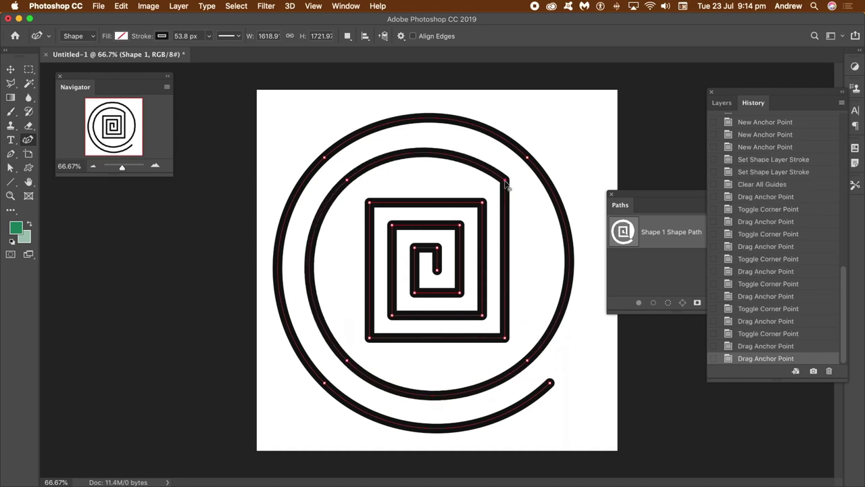
double_click(505, 338)
Convert the four corner points of the spiral's third turn from the outside into smooth curves.
double_click(371, 339)
double_click(369, 204)
click(484, 203)
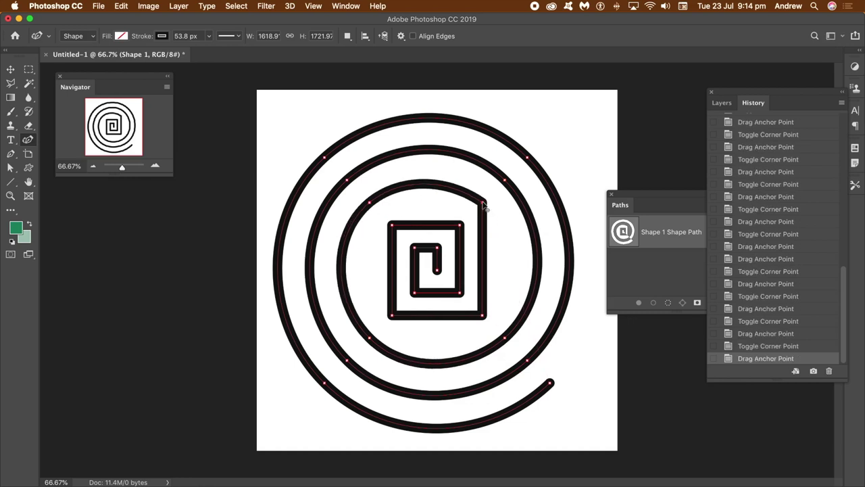
double_click(484, 204)
click(484, 315)
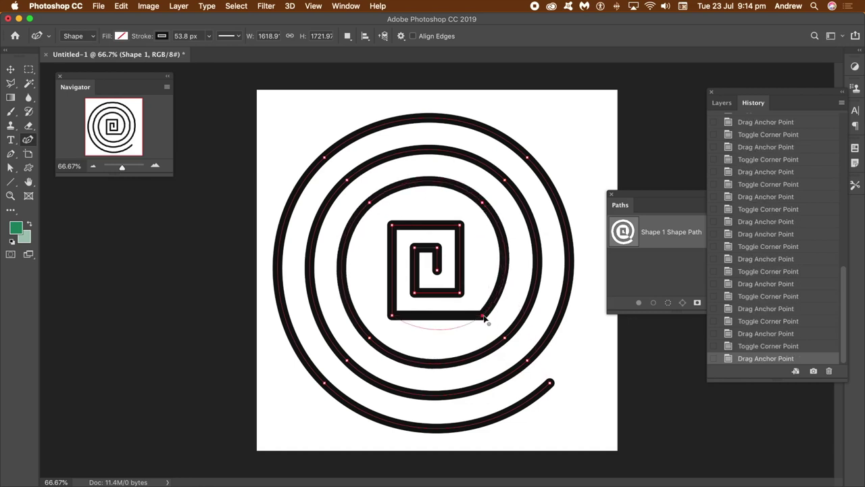
double_click(484, 316)
Convert the four corner points of the spiral's fourth turn from the outside into smooth curves.
double_click(392, 317)
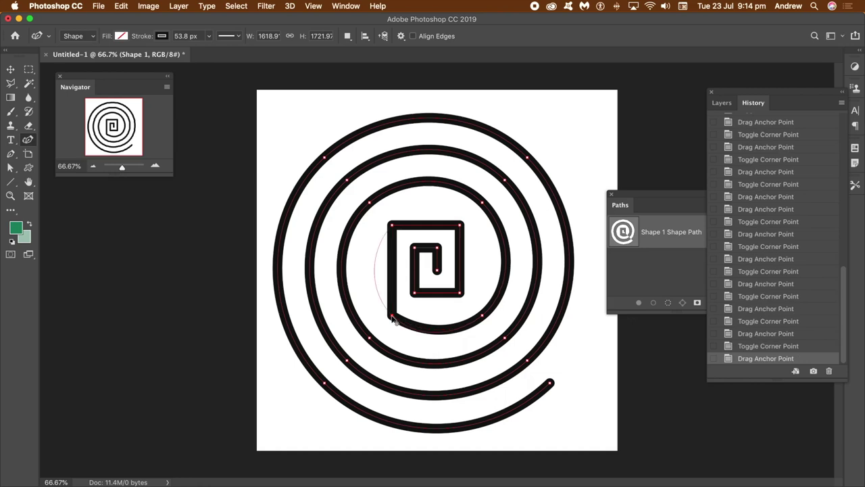
double_click(392, 225)
click(460, 225)
click(460, 225)
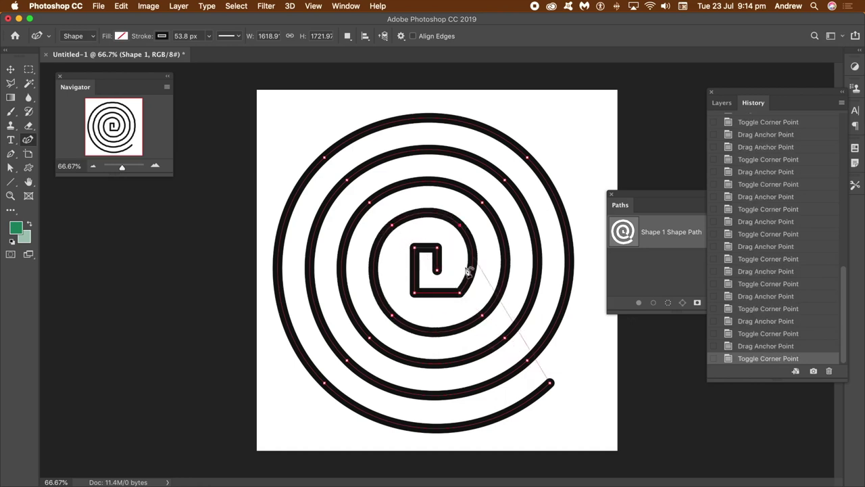
click(460, 293)
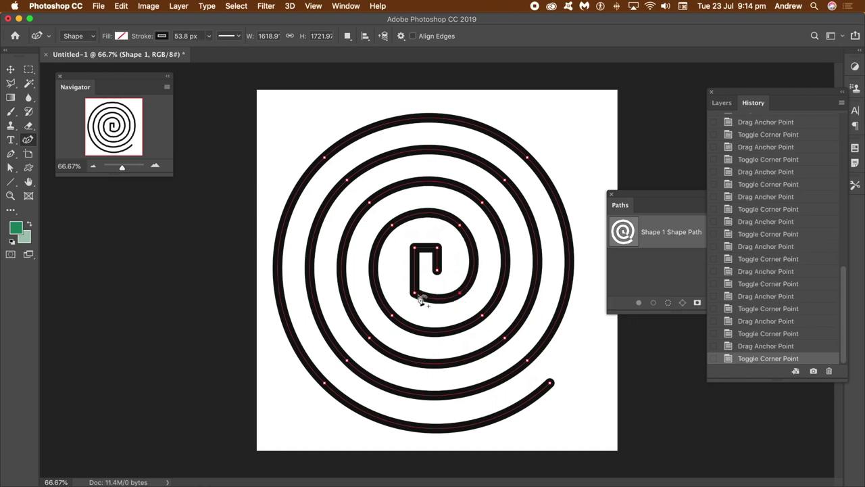
Smooth the remaining corner points at the spiral's center, undo the accidental path closure, and finish editing the path.
click(415, 293)
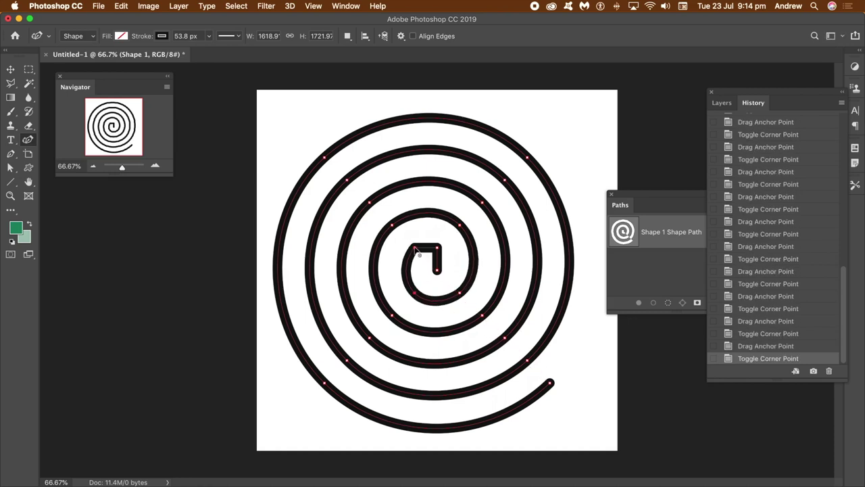
click(438, 249)
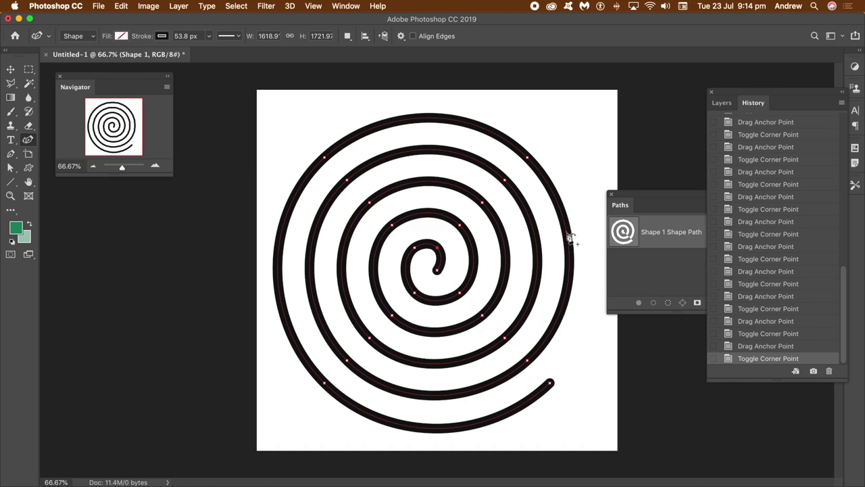
click(438, 271)
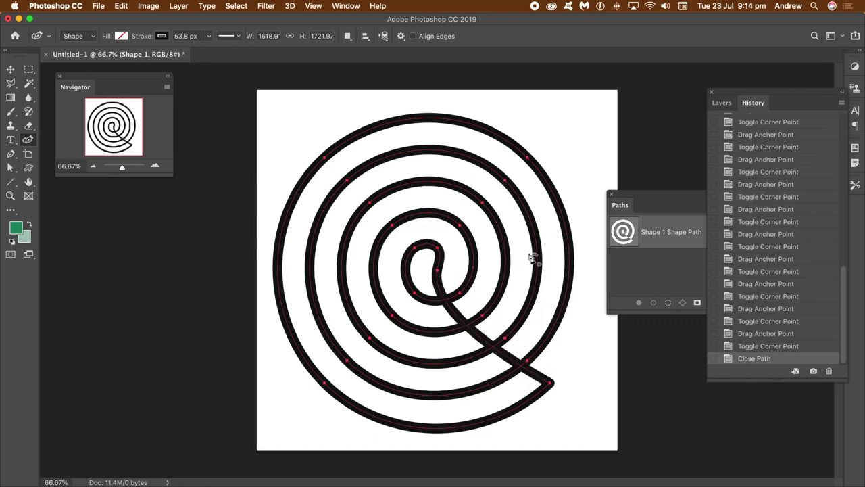
key(super+z)
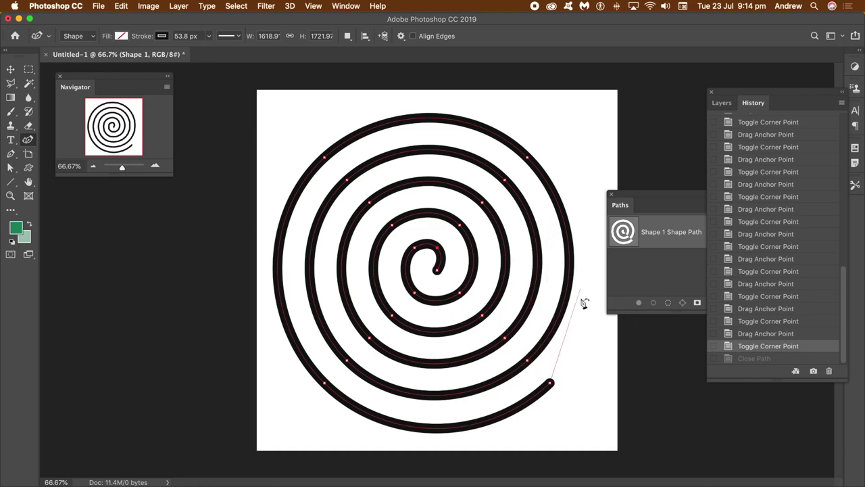
key(Return)
Widen the spiral's stroke to 97.47 px and convert the shape layer to a smart object.
drag(210, 49, 217, 53)
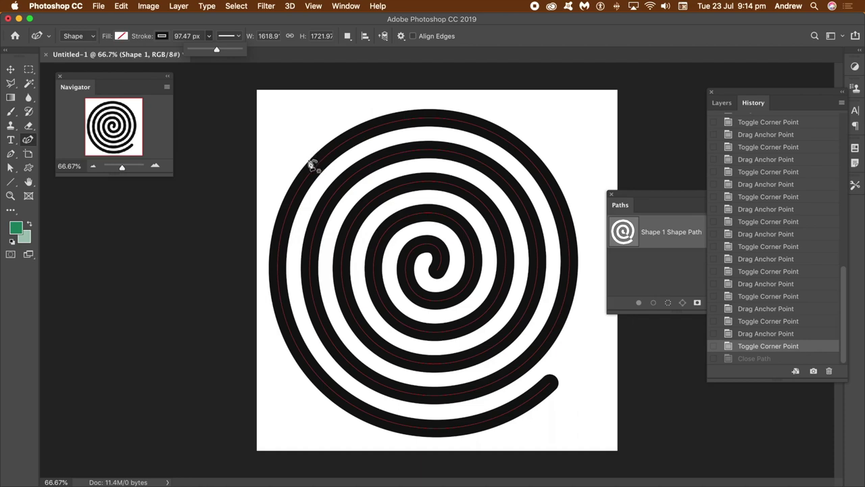
click(11, 71)
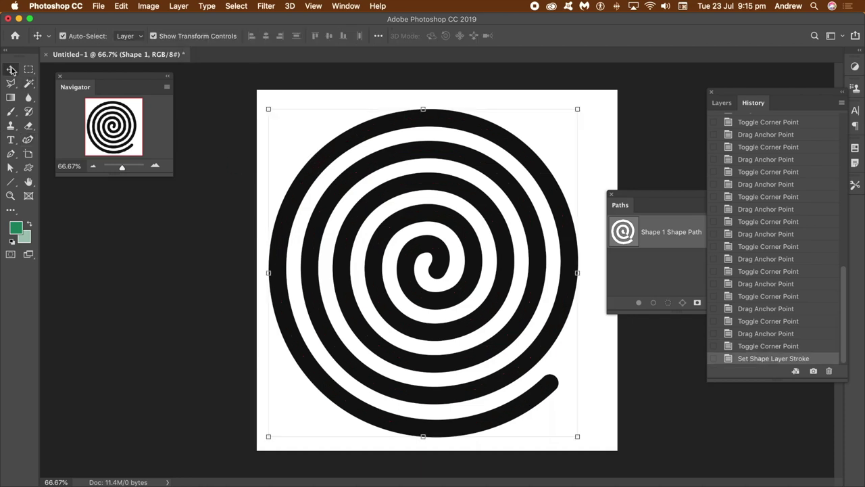
click(179, 6)
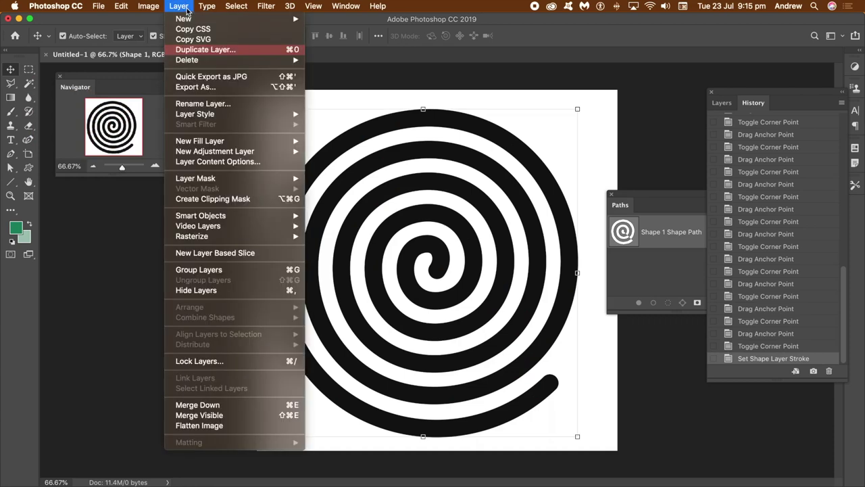
mouse_move(205, 218)
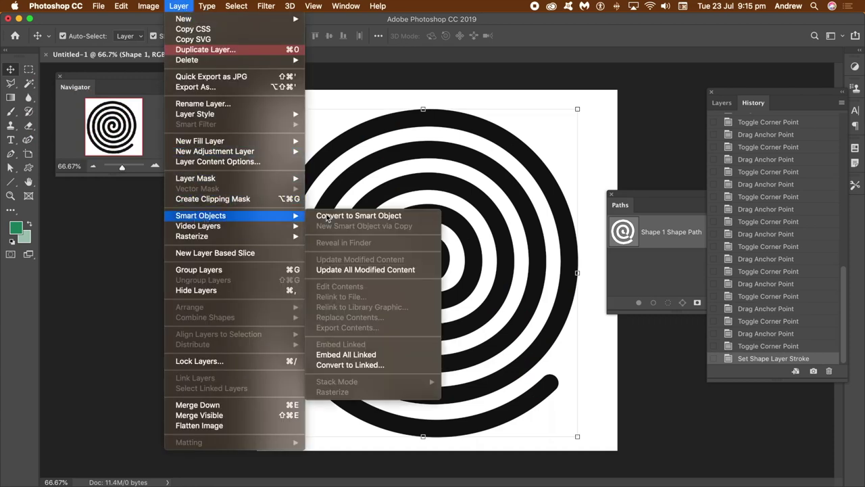
click(359, 217)
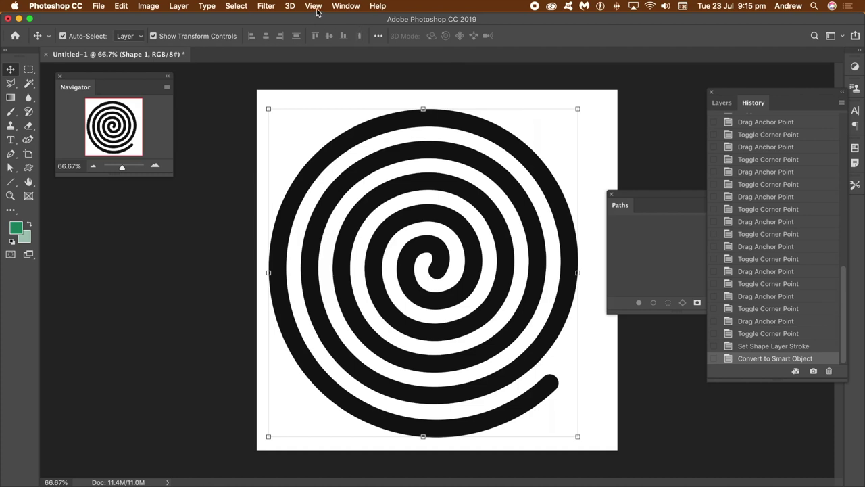
click(345, 6)
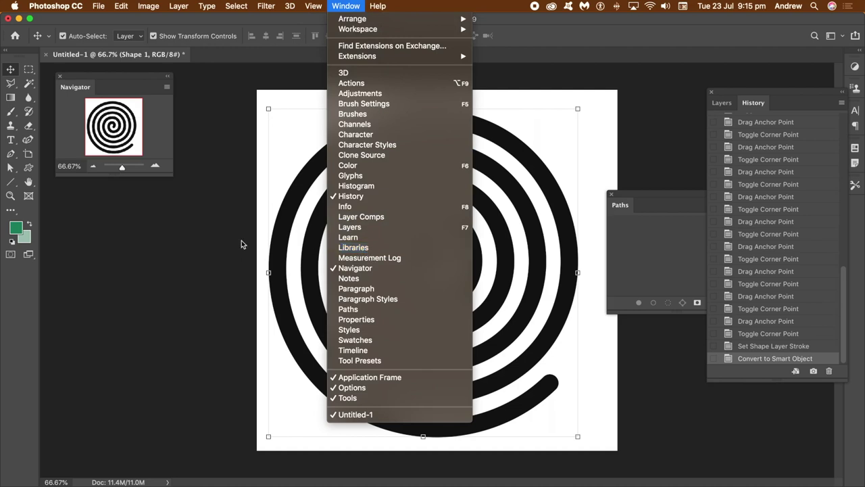
click(311, 256)
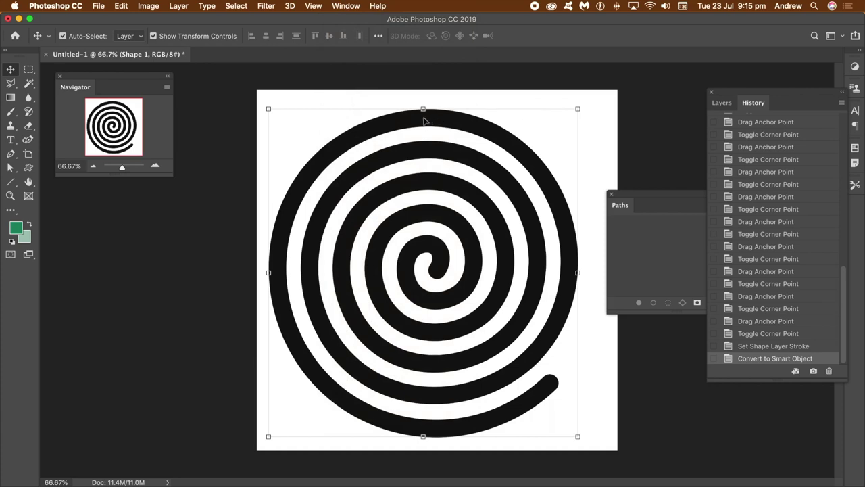
Add a Bevel & Emboss effect to the spiral with 313% depth, 70 px size, a 135° light angle and 37° altitude.
click(180, 6)
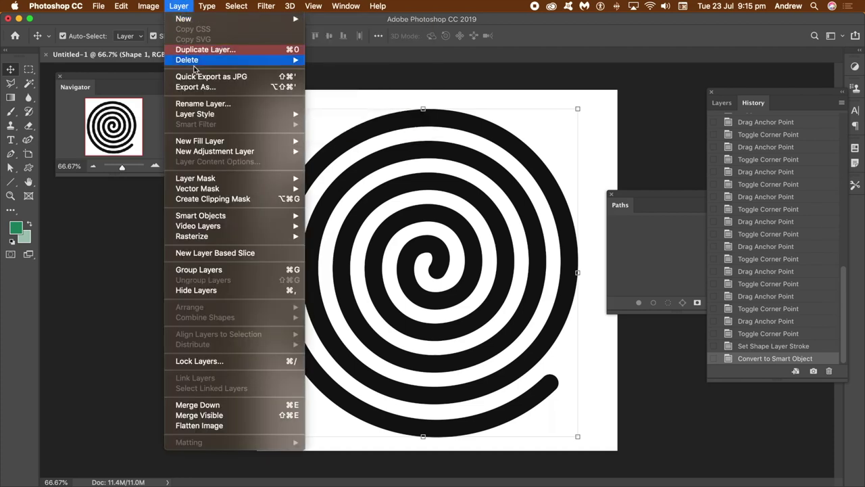
mouse_move(205, 115)
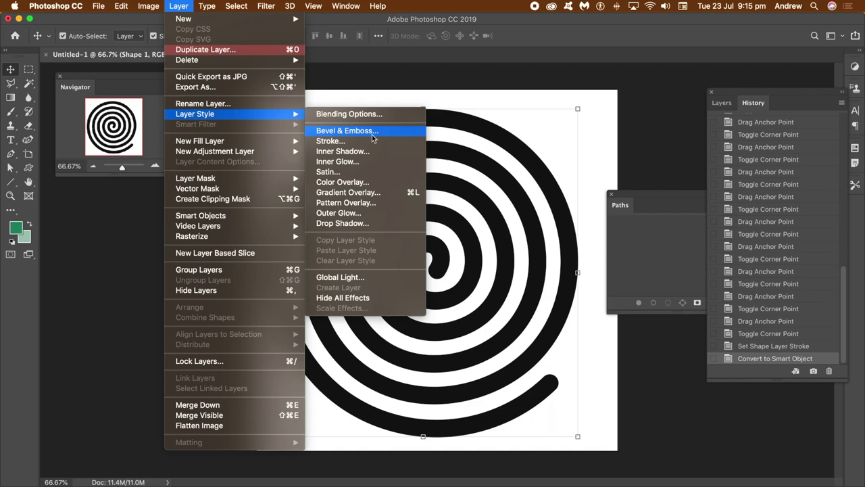
click(347, 130)
drag(418, 116, 630, 116)
drag(725, 180, 734, 207)
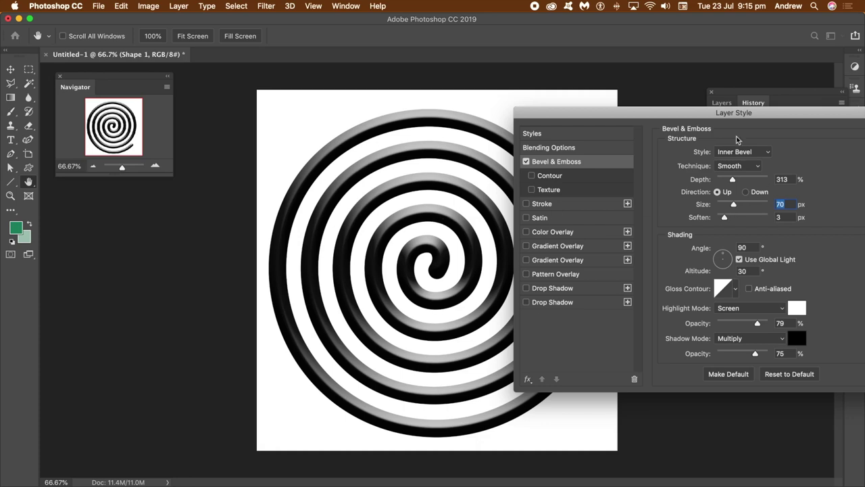
drag(695, 112, 642, 113)
drag(672, 259, 669, 261)
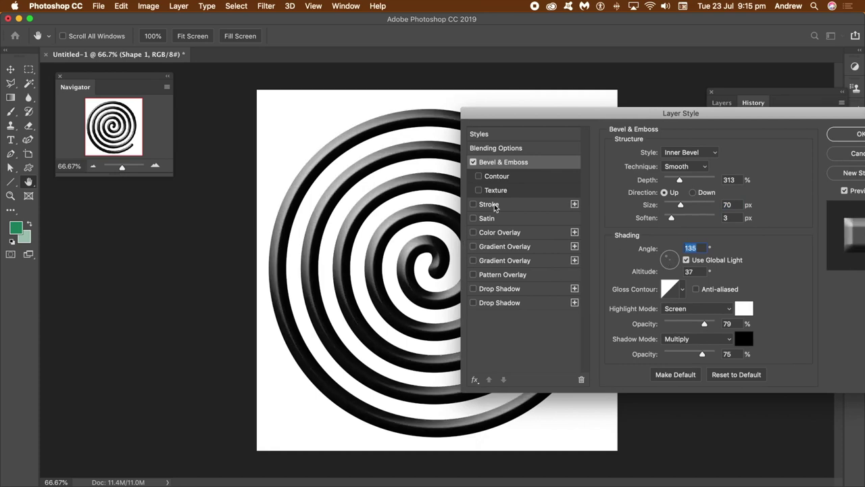
Add a drop shadow offset 57 px at 77°, with a linear contour and a size of 16 px.
click(473, 288)
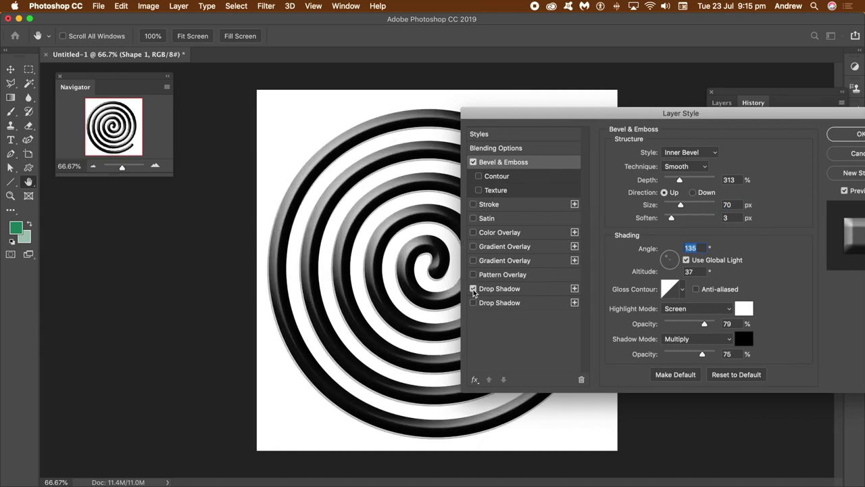
click(500, 292)
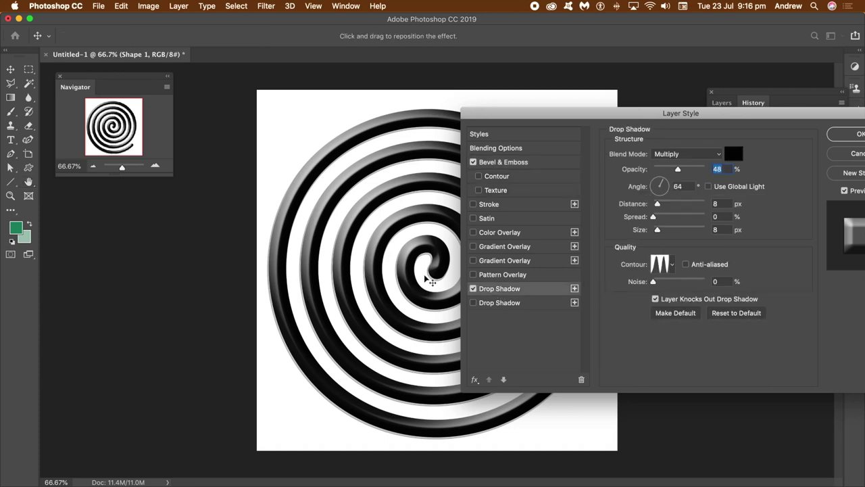
drag(437, 286, 438, 298)
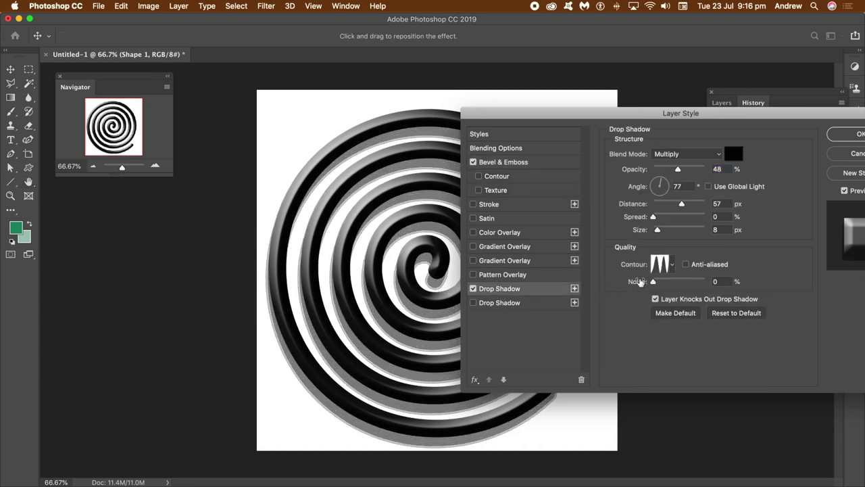
click(672, 265)
click(607, 288)
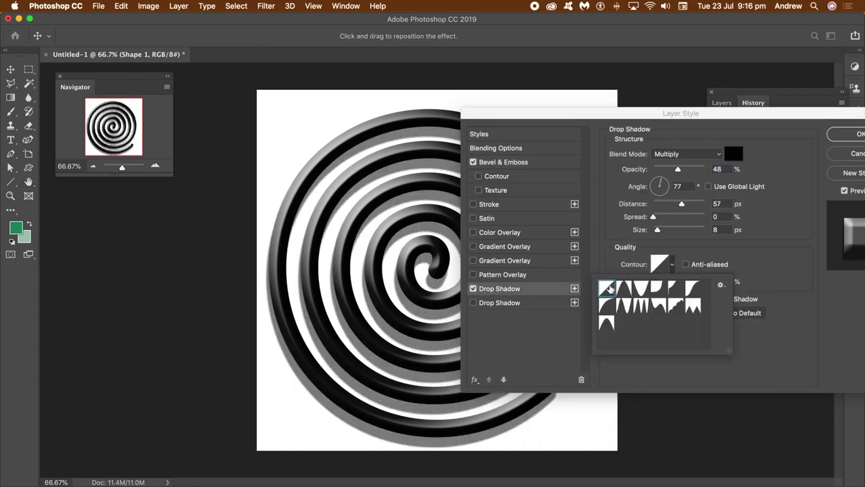
click(658, 230)
drag(658, 230, 660, 230)
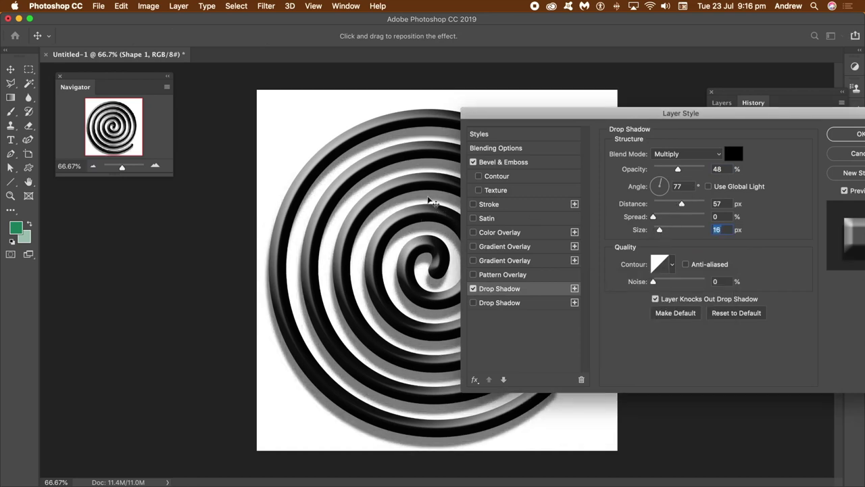
Enable a Gradient Overlay using the red and black striped gradient in Angle style, and shift its center slightly downward on the spiral.
click(492, 263)
click(472, 260)
click(473, 246)
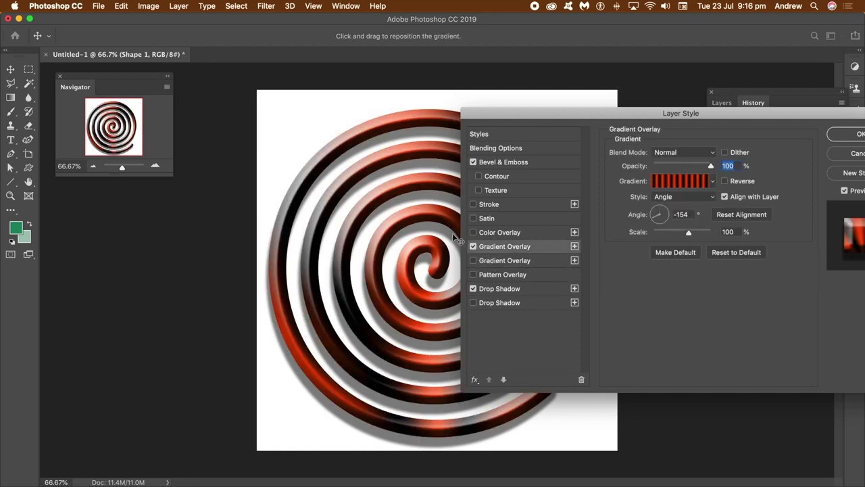
drag(538, 114, 633, 119)
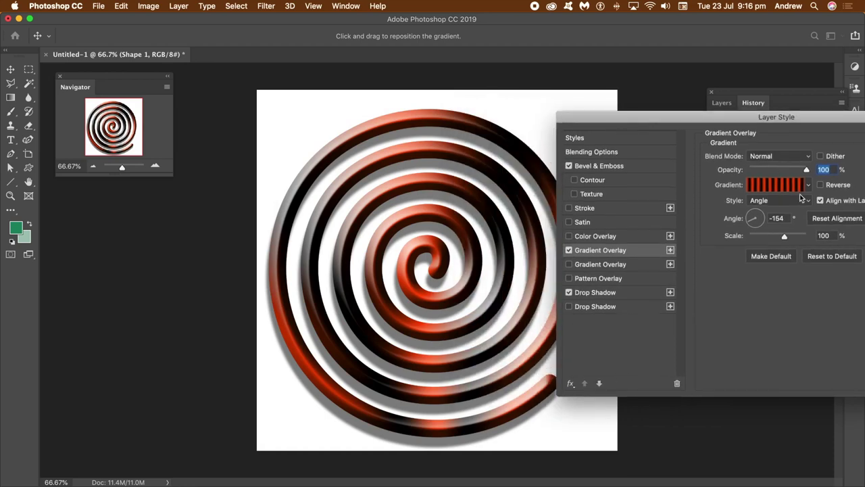
drag(444, 274, 437, 303)
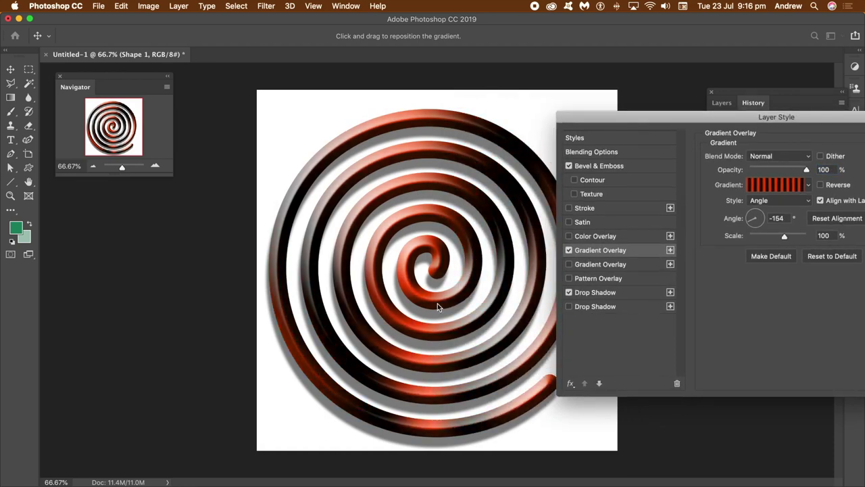
Try several gradient presets for the overlay and choose the blue, red and yellow gradient.
click(810, 188)
click(723, 208)
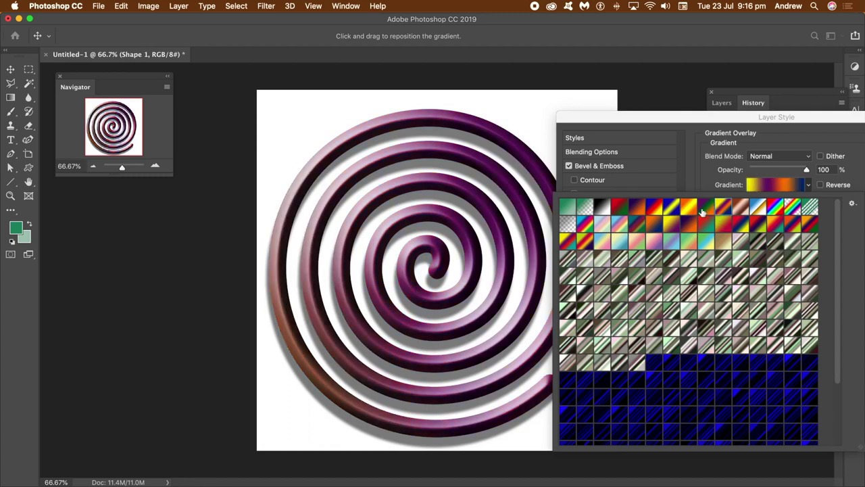
click(688, 209)
click(705, 209)
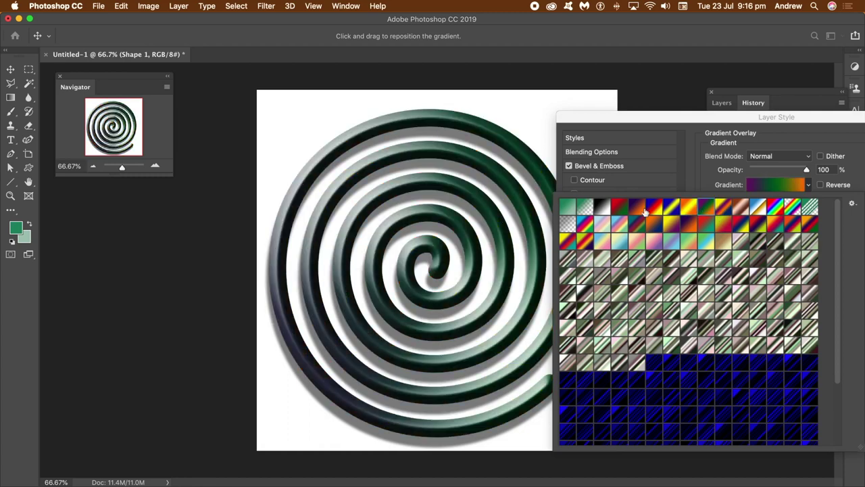
click(620, 209)
click(636, 208)
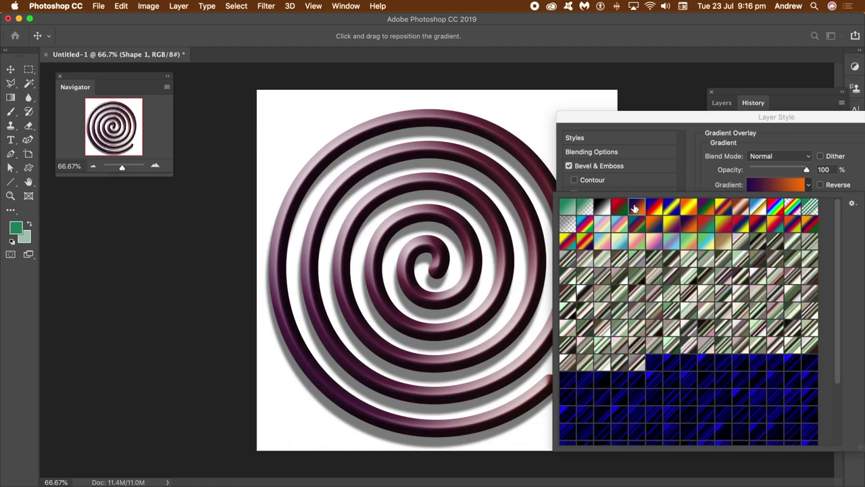
click(654, 208)
click(671, 208)
click(686, 209)
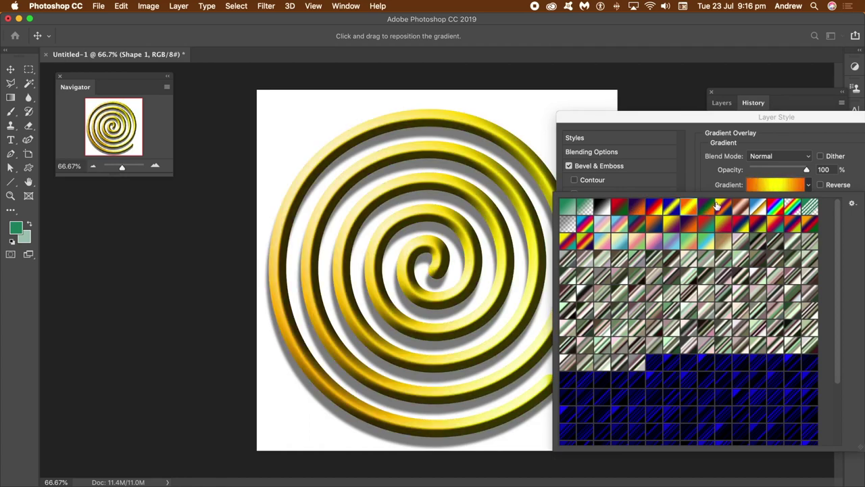
click(740, 208)
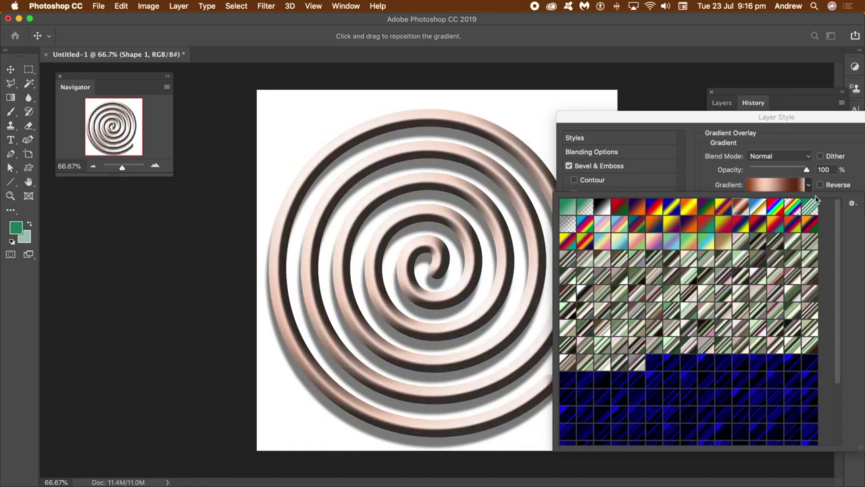
click(779, 212)
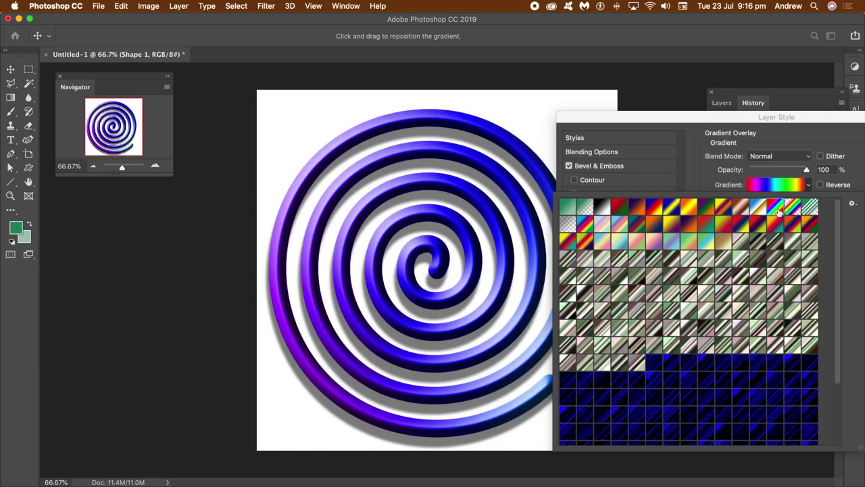
click(655, 208)
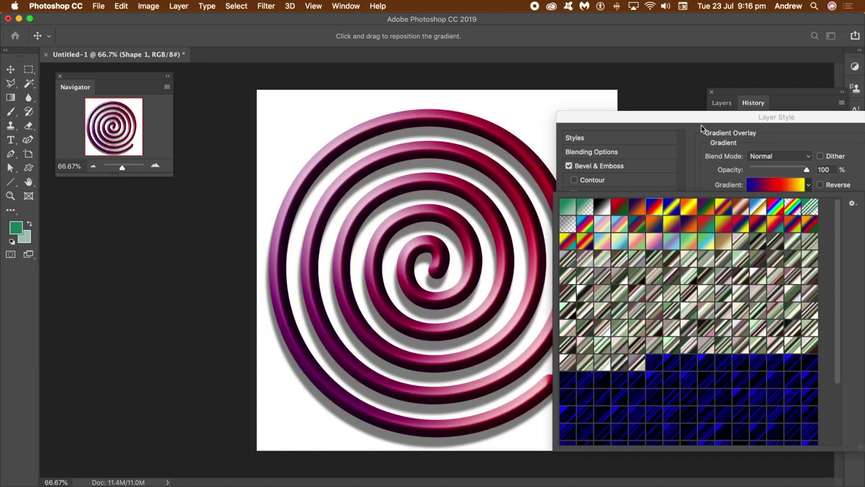
Accept the layer style settings and convert the styled spiral into a new smart object.
drag(679, 115, 520, 123)
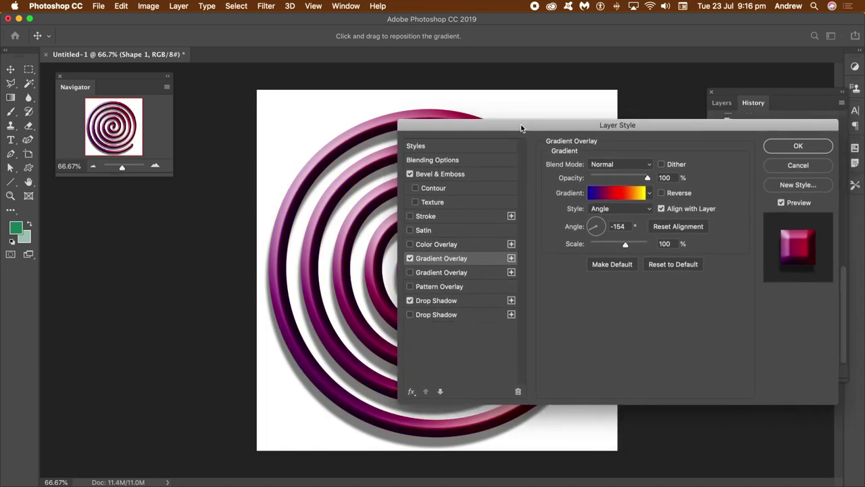
click(799, 146)
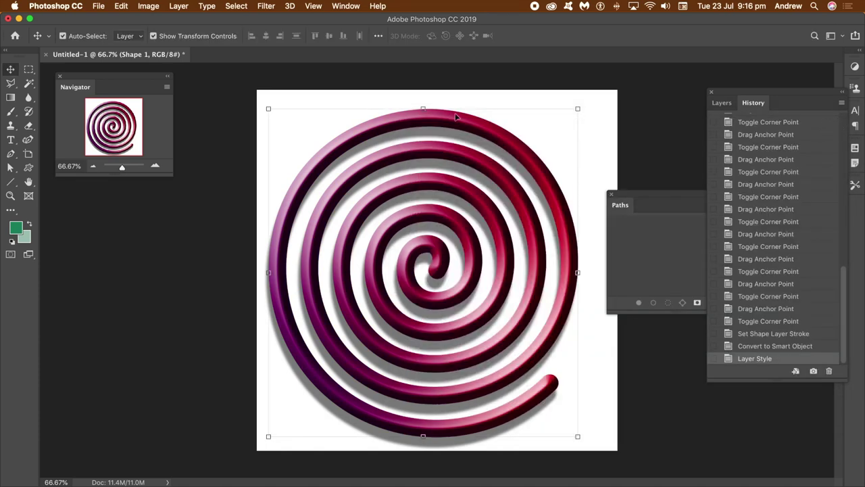
click(178, 6)
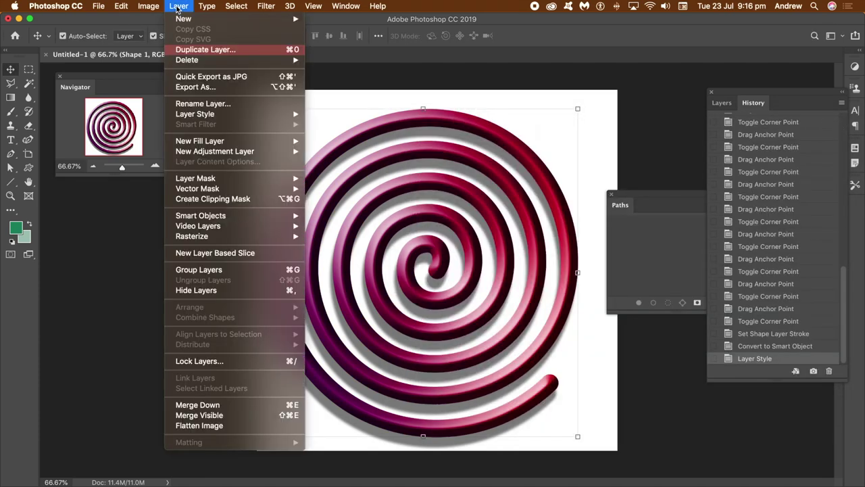
mouse_move(212, 217)
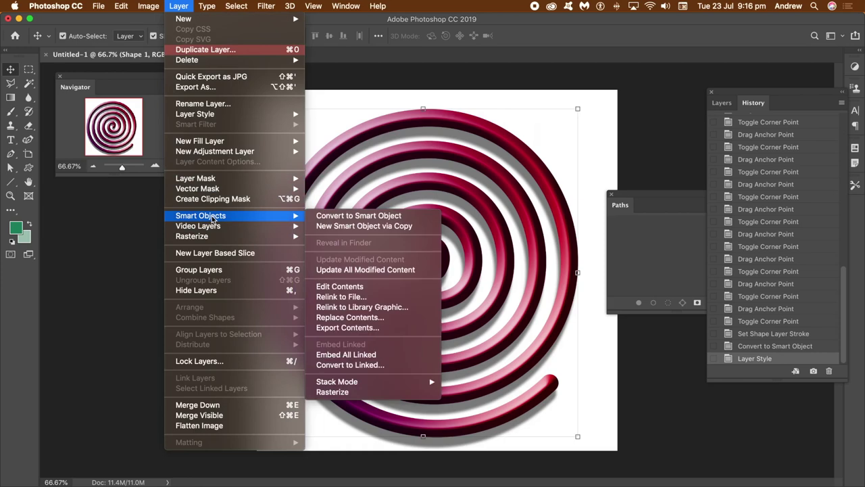
click(360, 217)
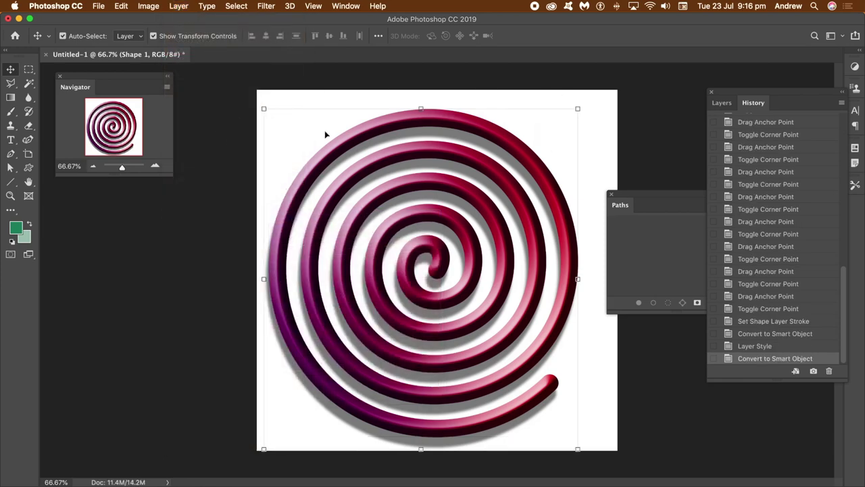
Scale the spiral smart object down to about 83% and rotate it about 27° clockwise.
drag(259, 107, 316, 168)
drag(386, 202, 352, 160)
drag(555, 123, 593, 206)
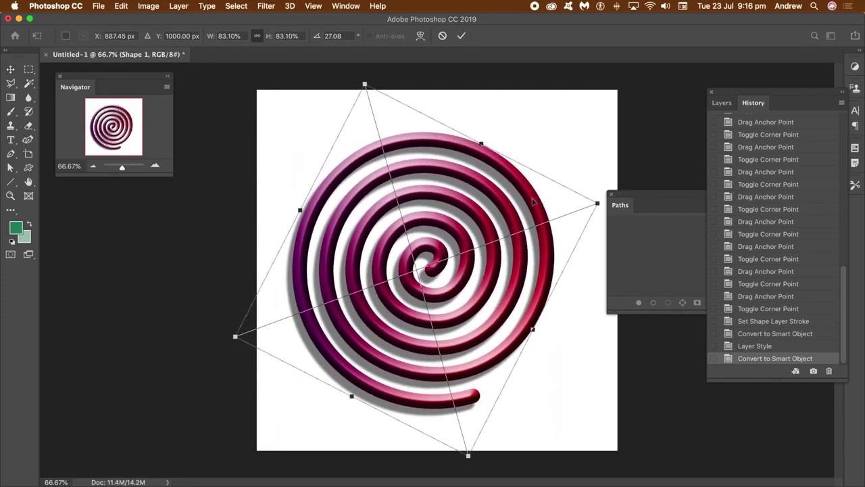
key(Return)
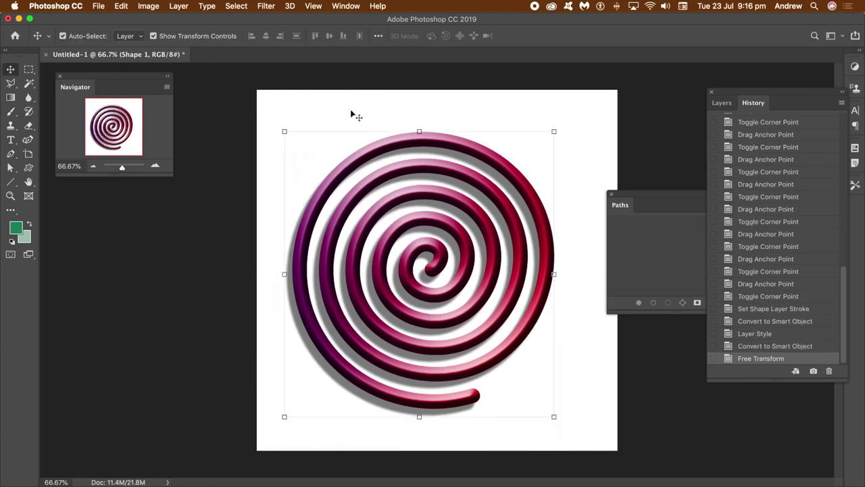
Warp the spiral by pushing its upper-left edge inward and pulling its center down toward the lower left.
click(143, 8)
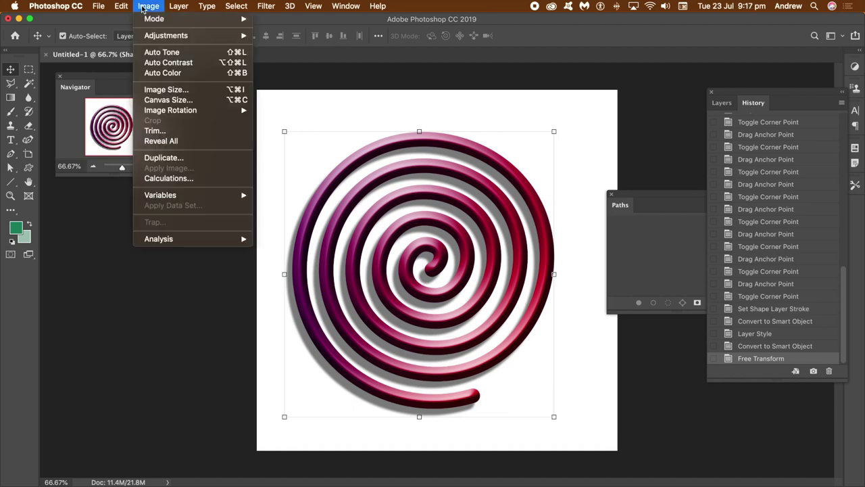
mouse_move(124, 8)
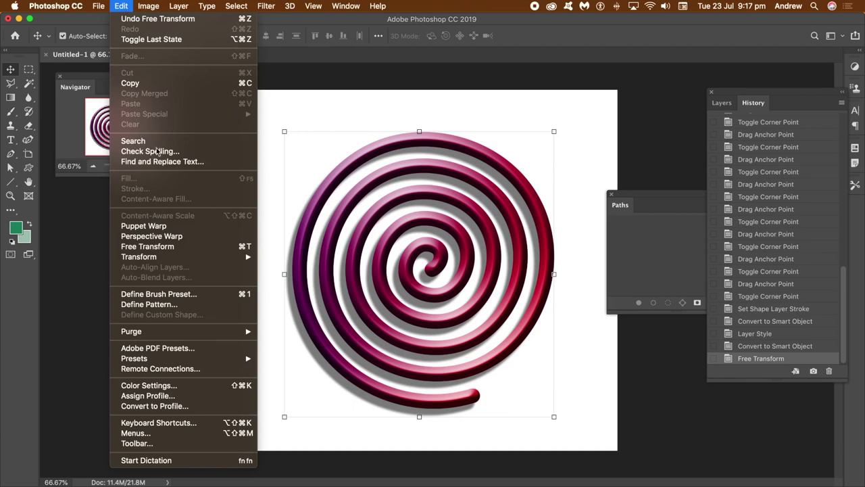
mouse_move(158, 257)
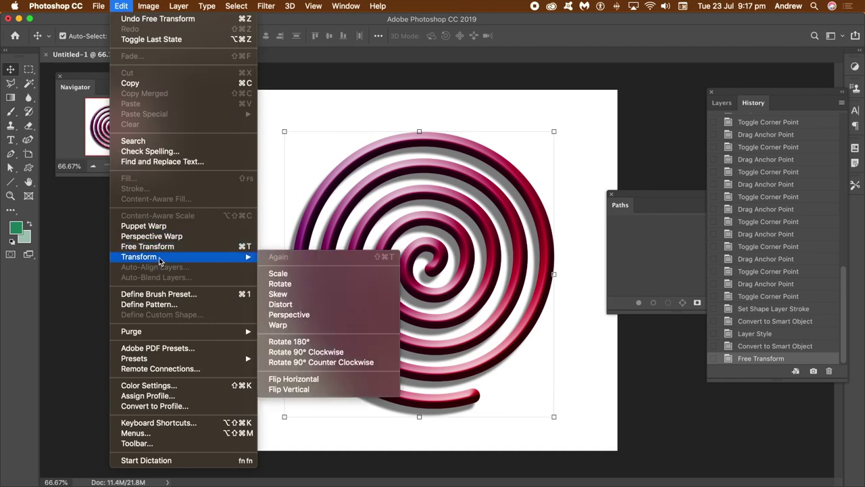
click(278, 325)
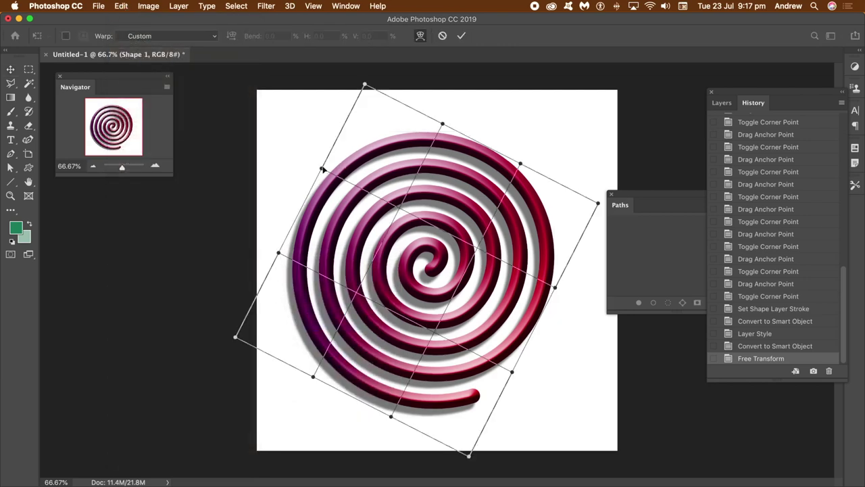
drag(323, 172, 445, 283)
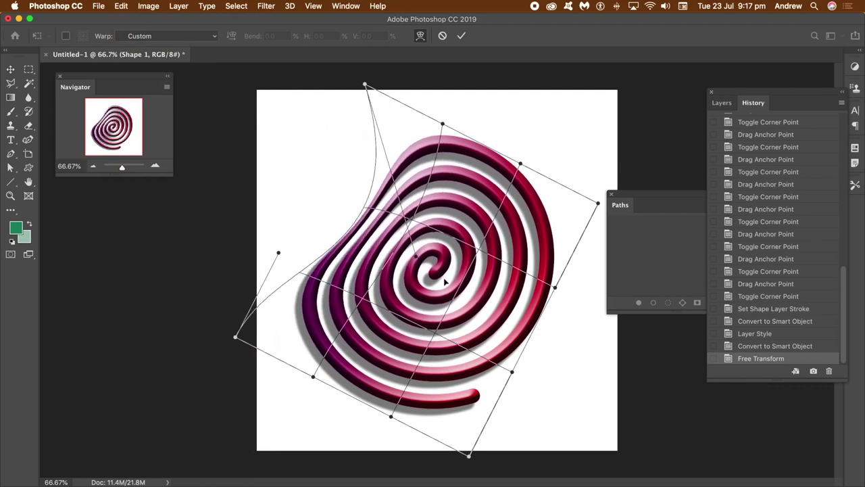
drag(436, 334, 351, 383)
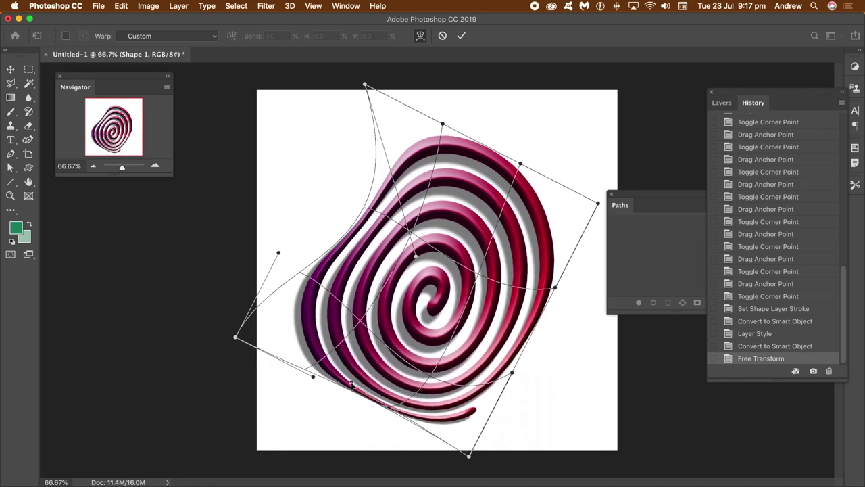
click(462, 36)
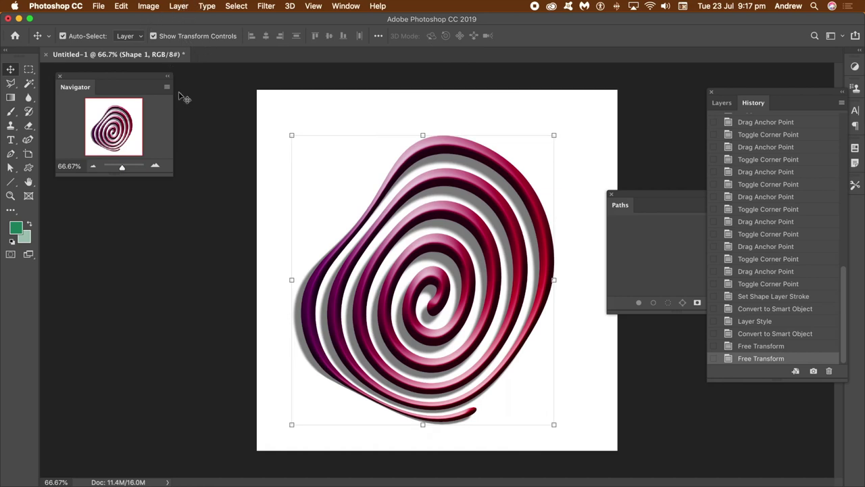
Apply a Liquify distortion with a 1067 brush, pushing the spiral outward at its right, lower-right and left sides.
click(268, 6)
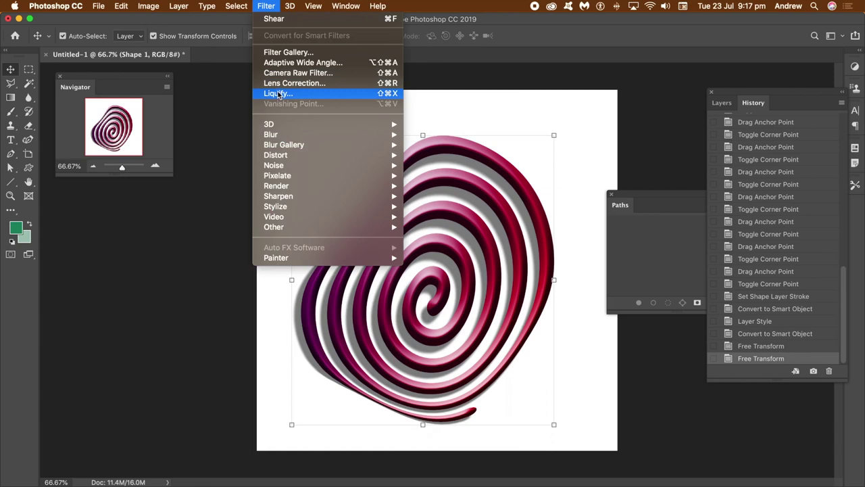
mouse_move(280, 159)
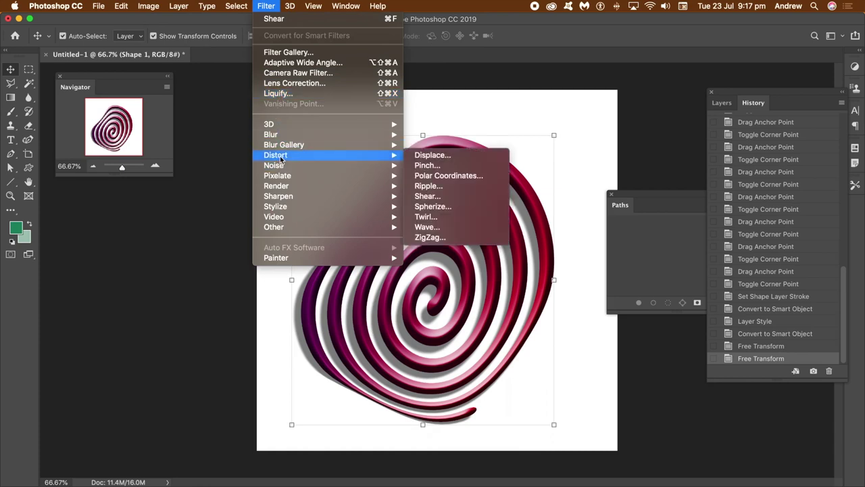
mouse_move(291, 212)
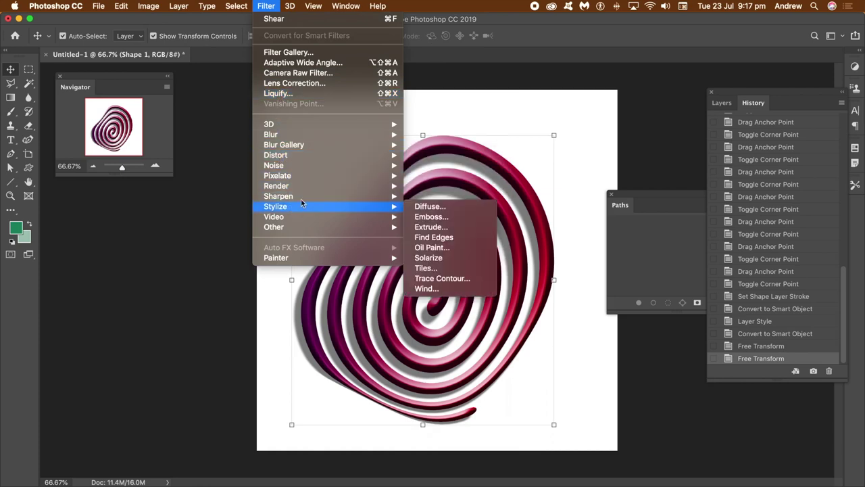
mouse_move(297, 135)
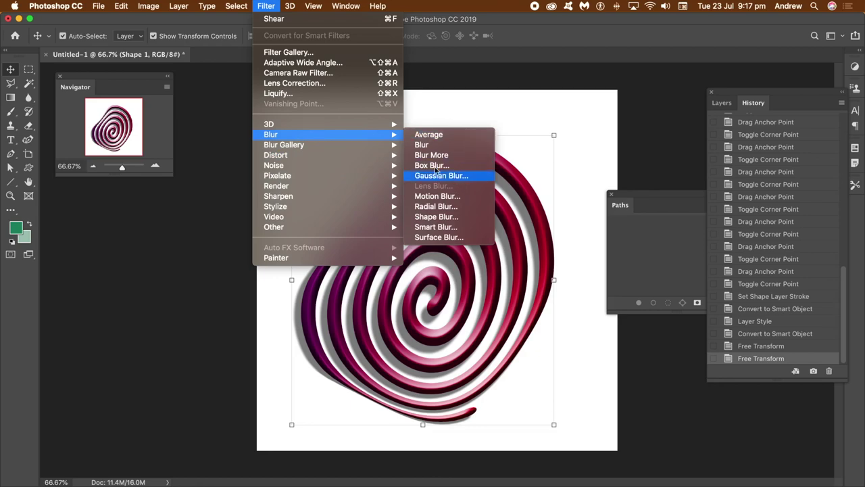
click(277, 94)
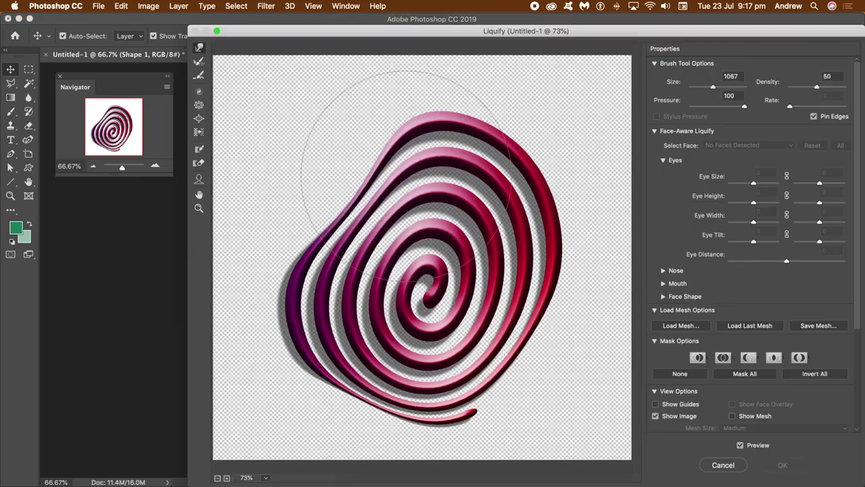
mouse_move(405, 176)
mouse_down()
mouse_move(385, 203)
mouse_move(564, 240)
mouse_move(534, 270)
mouse_up()
mouse_move(517, 365)
mouse_down()
mouse_move(503, 328)
mouse_move(534, 372)
mouse_move(581, 399)
mouse_up()
mouse_move(325, 281)
mouse_down()
mouse_move(291, 196)
mouse_move(243, 135)
mouse_up()
click(784, 465)
Nudge the liquified spiral slightly up and to the right on the canvas.
key(shift+Tab)
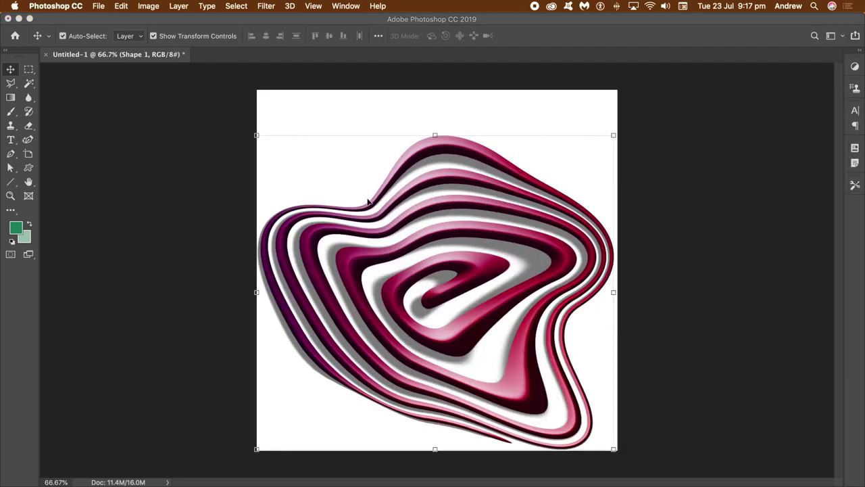
key(shift+Tab)
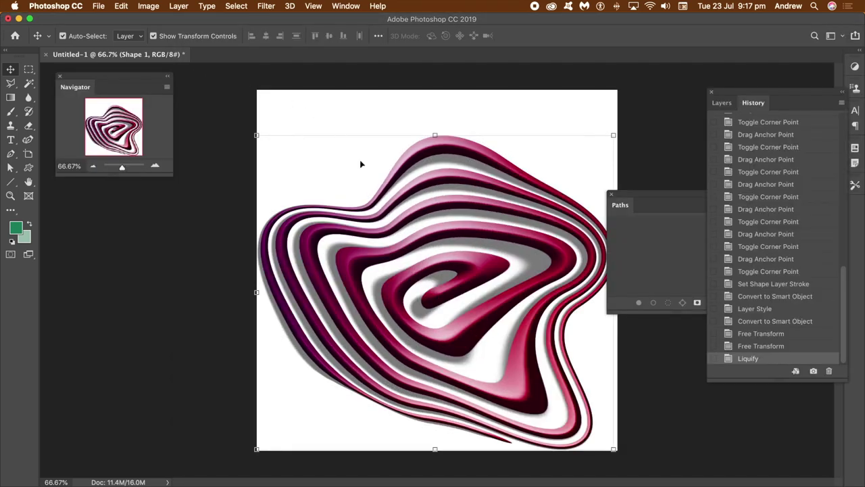
mouse_move(405, 160)
mouse_down()
mouse_move(386, 138)
mouse_move(409, 154)
mouse_up()
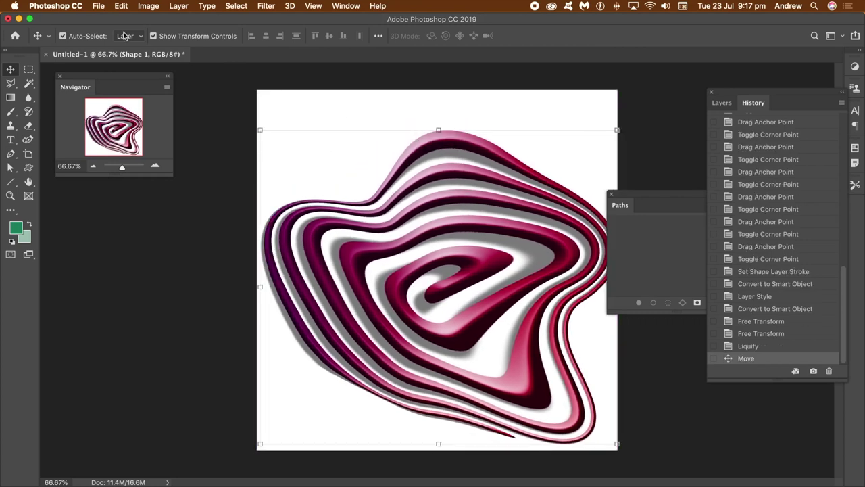
Colorize the spiral purple with hue 299, saturation 76 and lightness 22, and move it up and left on the canvas.
click(150, 7)
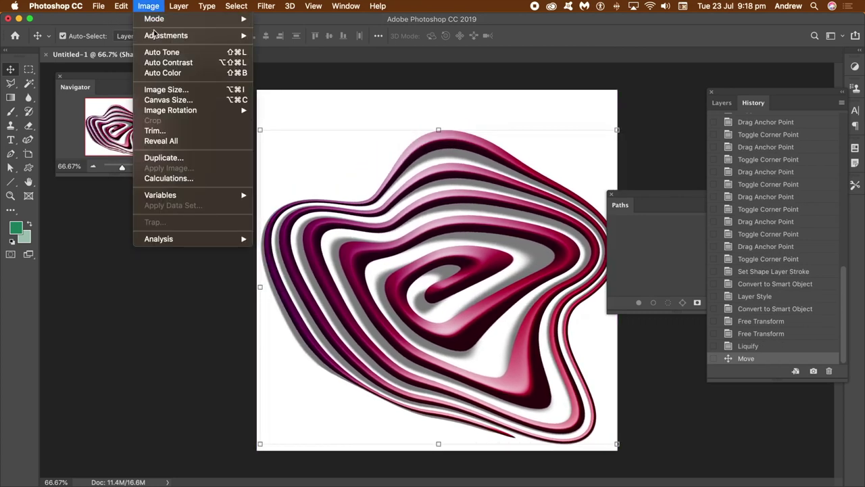
mouse_move(155, 36)
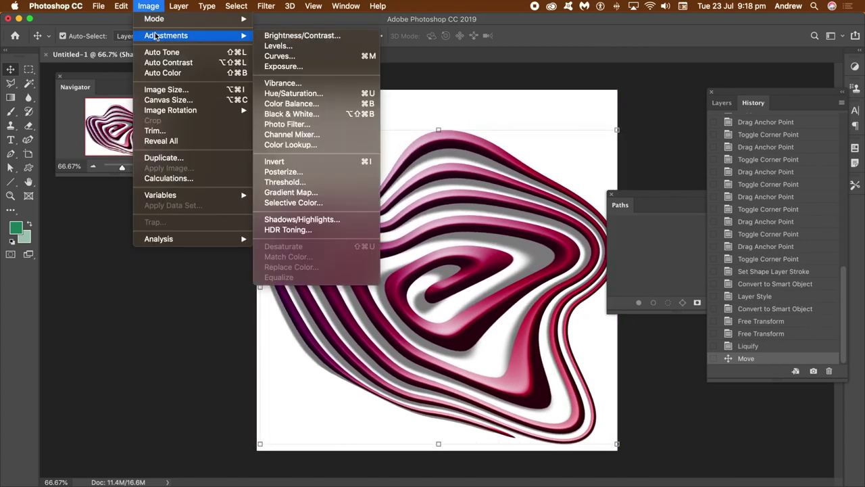
click(297, 94)
click(515, 240)
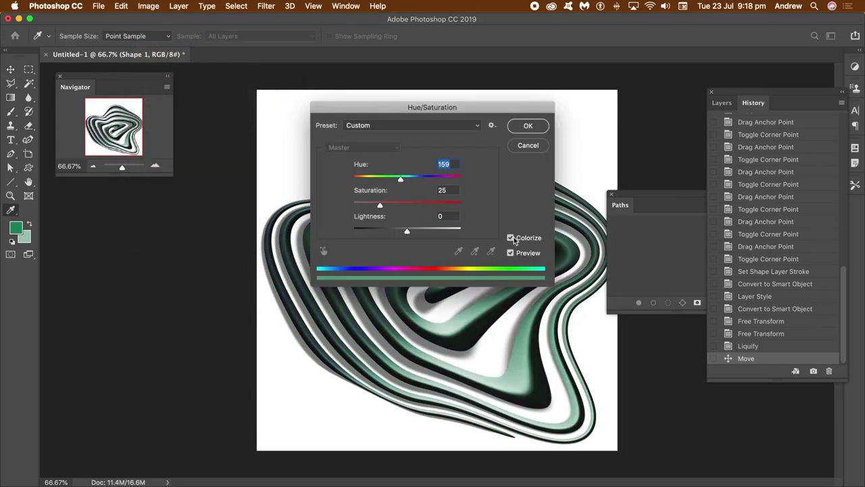
drag(411, 179, 442, 179)
drag(406, 205, 435, 207)
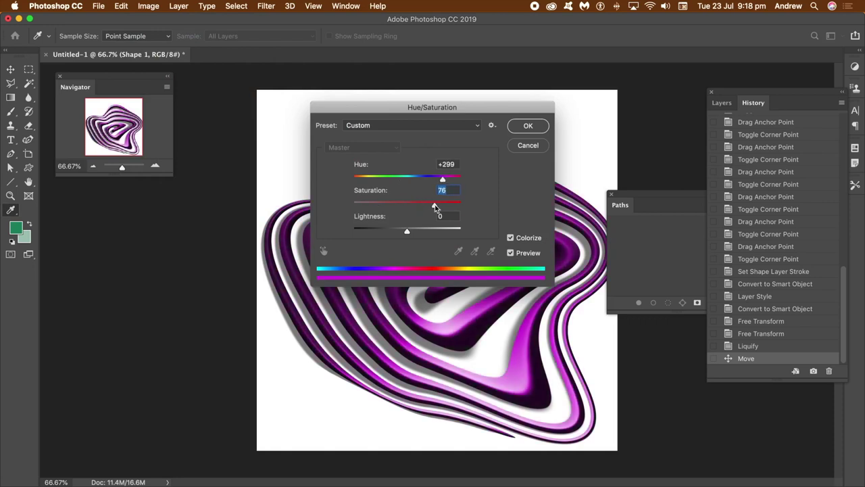
drag(408, 236, 420, 234)
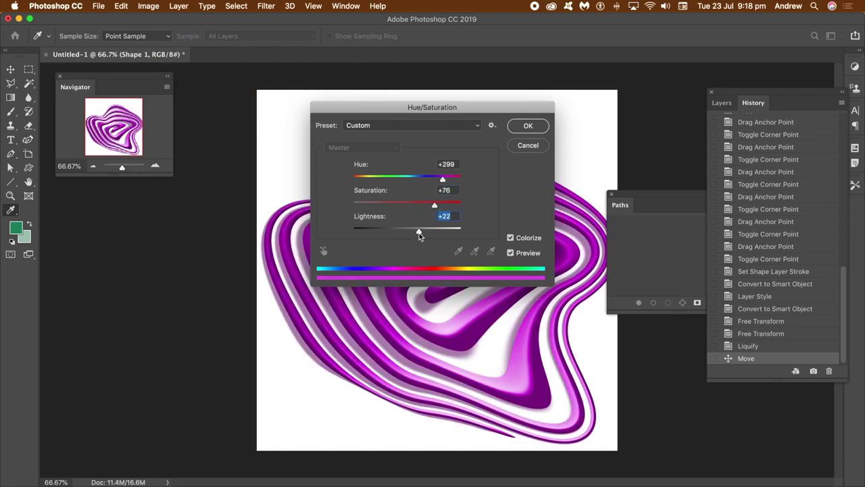
click(526, 126)
drag(477, 148, 444, 135)
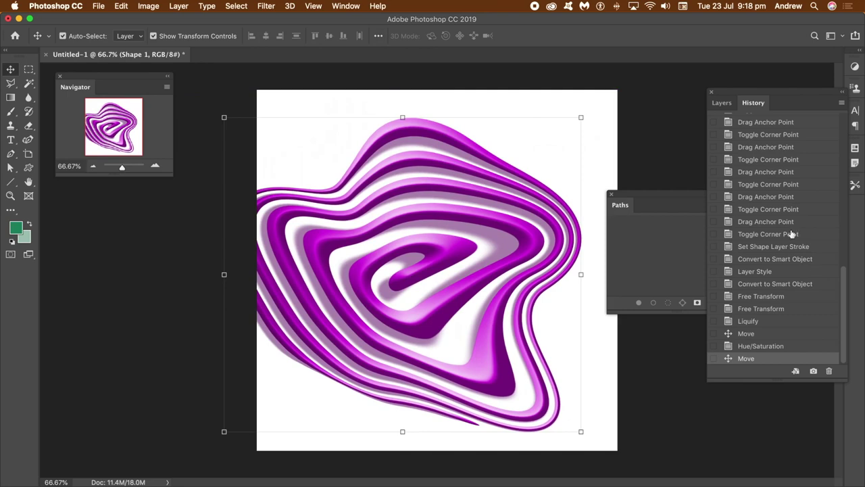
Show the layer list beside the history and open the nested smart object contents down to the original spiral shape.
click(346, 6)
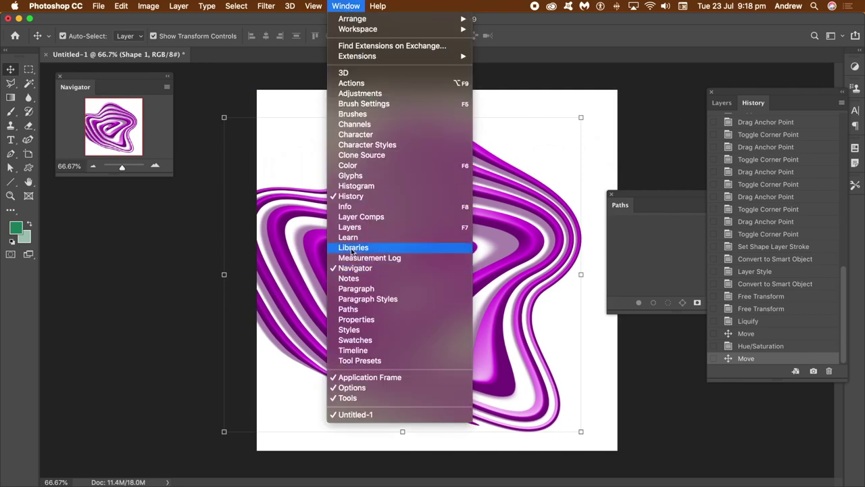
click(349, 227)
drag(727, 103, 597, 104)
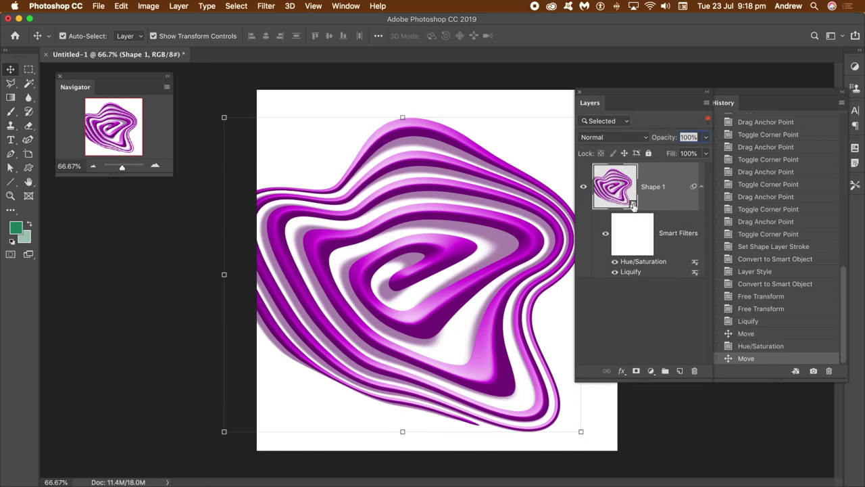
double_click(632, 205)
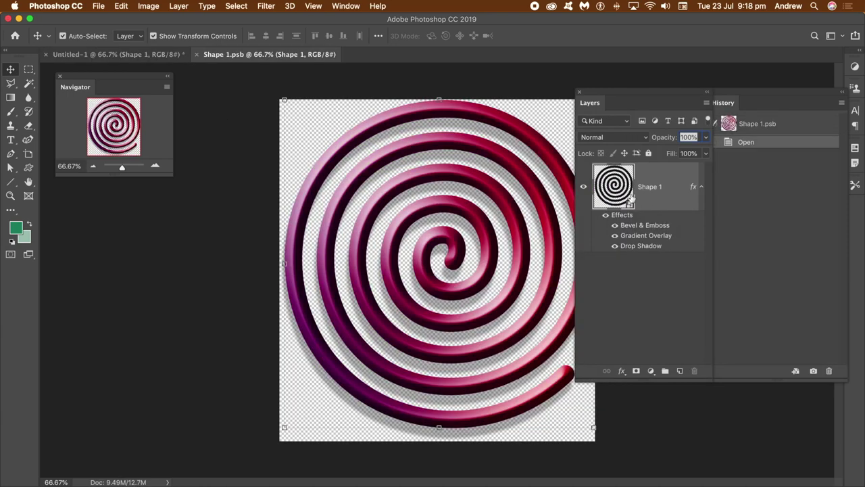
double_click(630, 206)
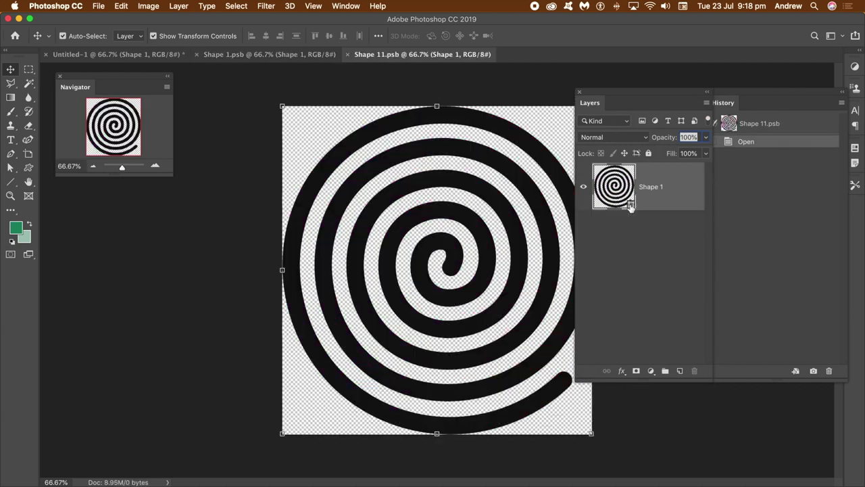
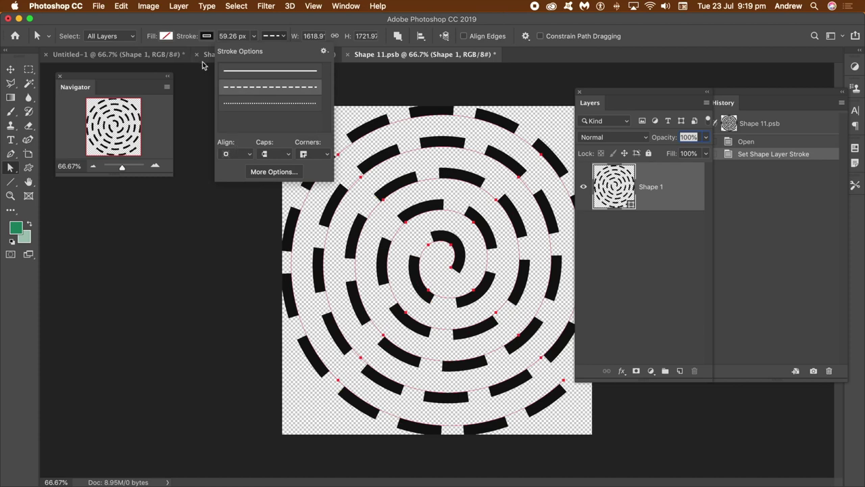
Switch the spiral's stroke to the dotted line style and set its gap to 1.
click(253, 104)
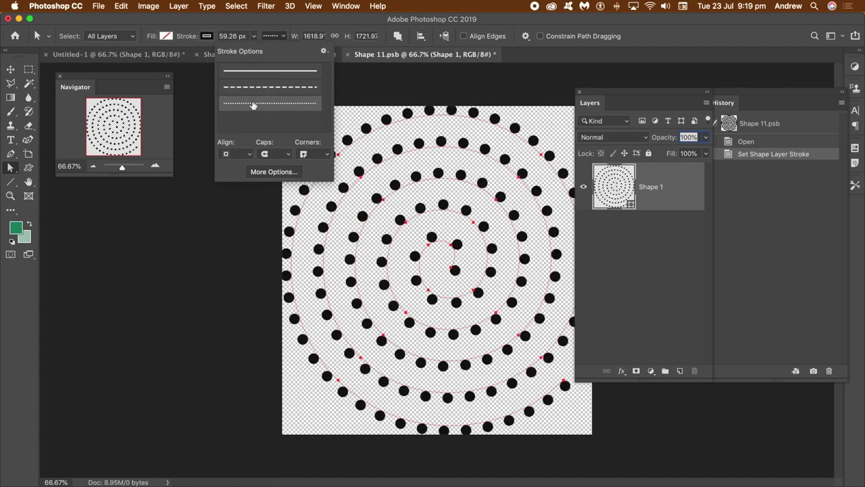
click(274, 173)
key(Tab)
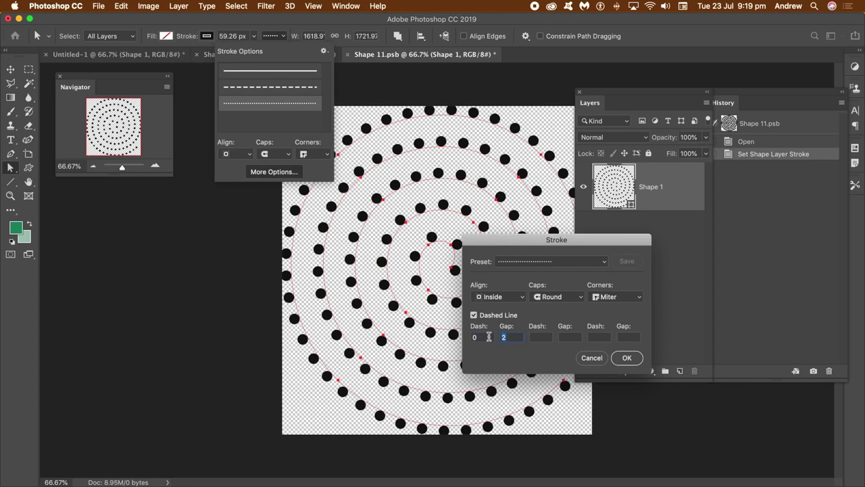
text(1)
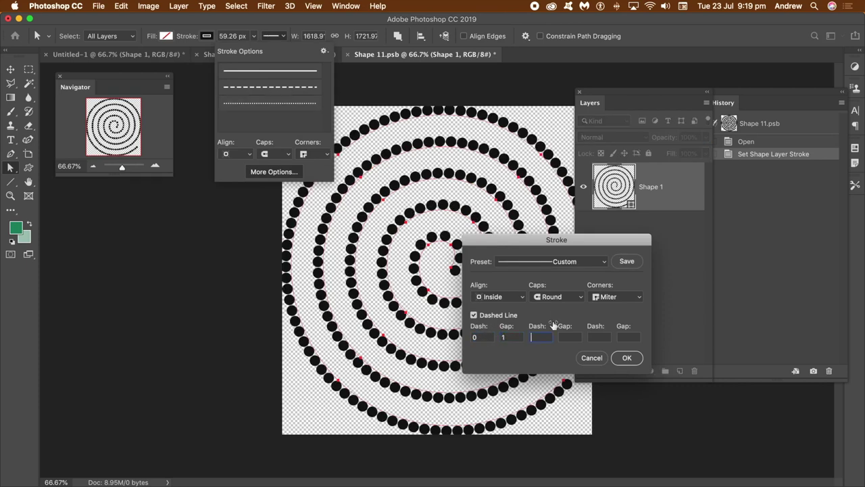
drag(509, 239, 540, 223)
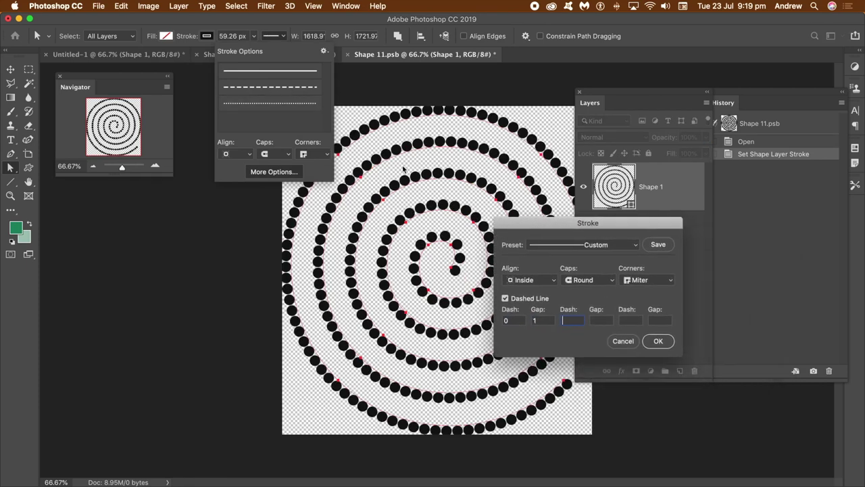
click(659, 342)
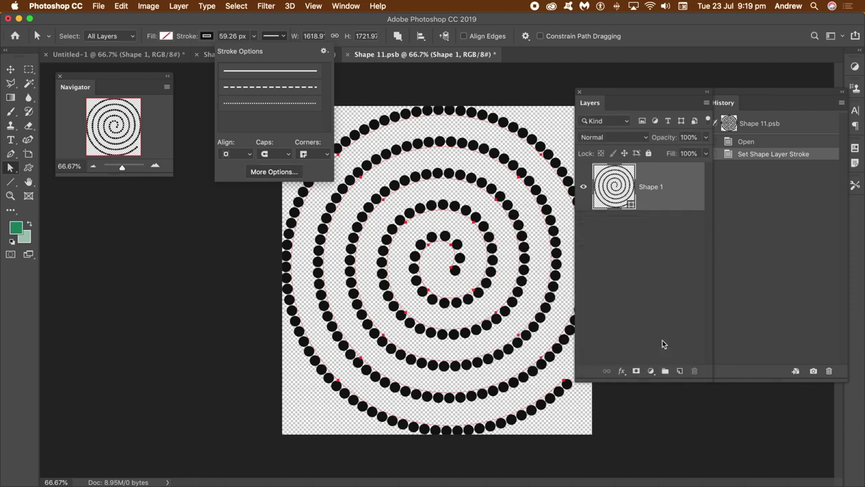
click(317, 23)
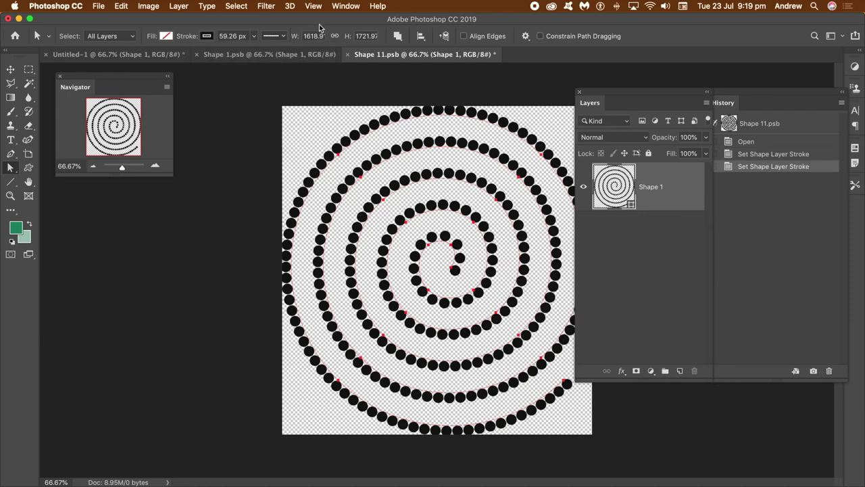
Close the nested documents Shape 11.psb and Shape 1.psb, saving the changes to each.
click(348, 54)
click(538, 177)
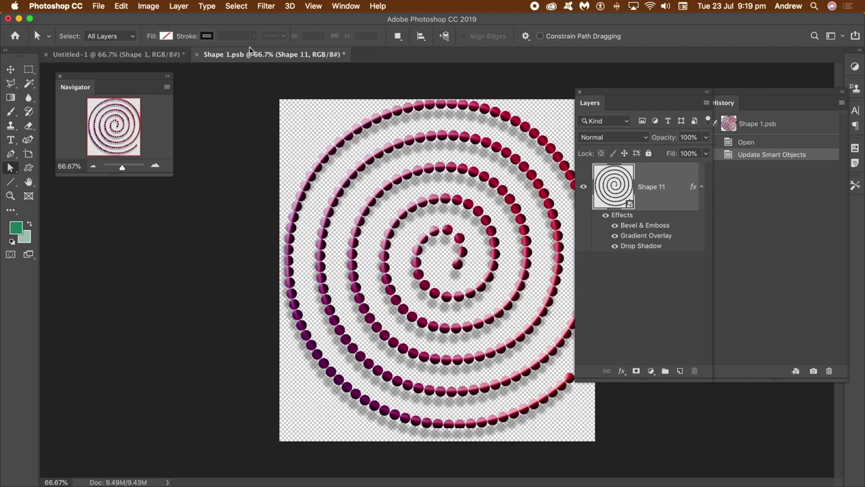
click(196, 55)
click(538, 178)
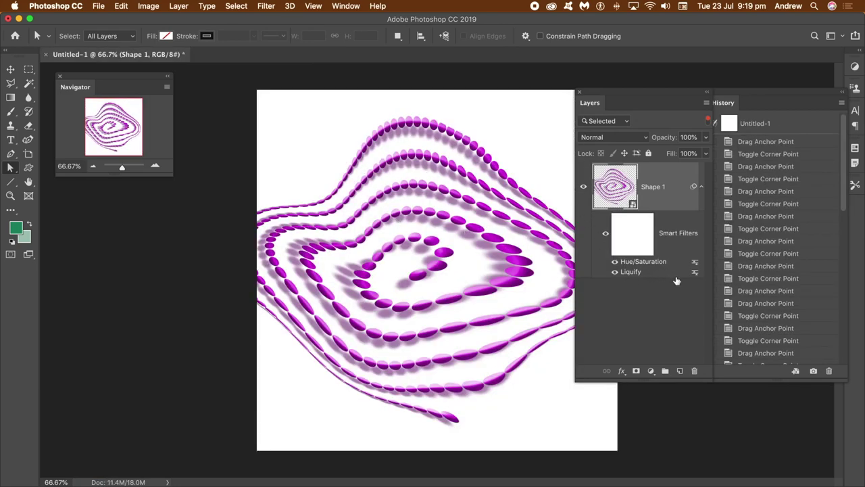
Disable the Liquify and Hue/Saturation smart filters on the spiral layer and deselect the layer.
click(615, 271)
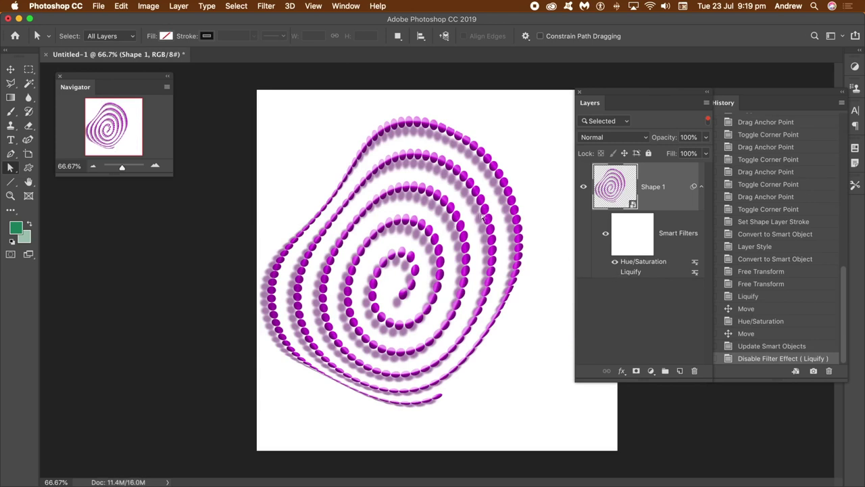
click(615, 262)
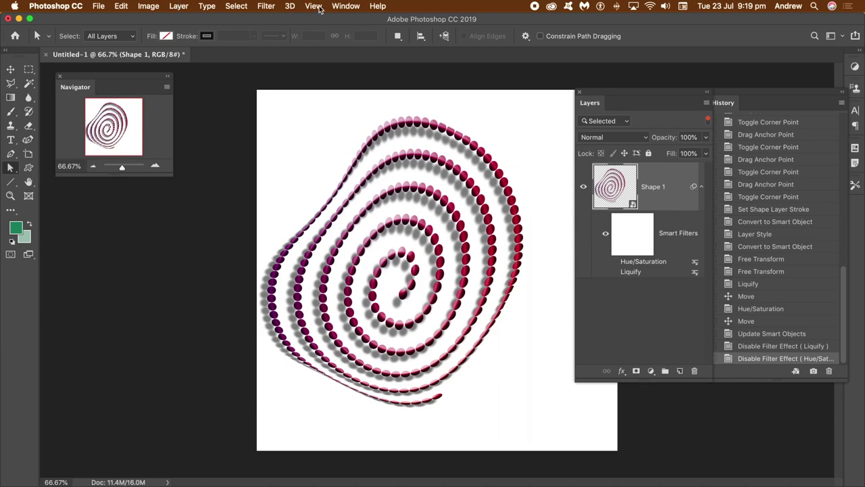
click(345, 6)
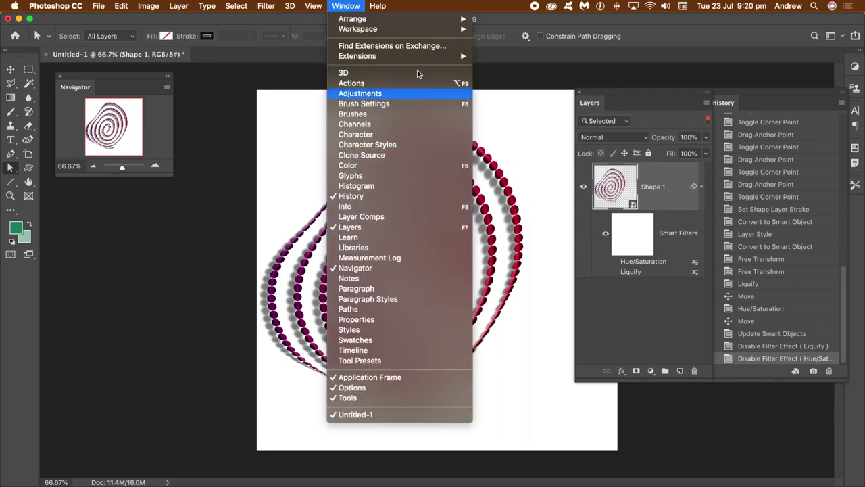
click(493, 38)
click(459, 138)
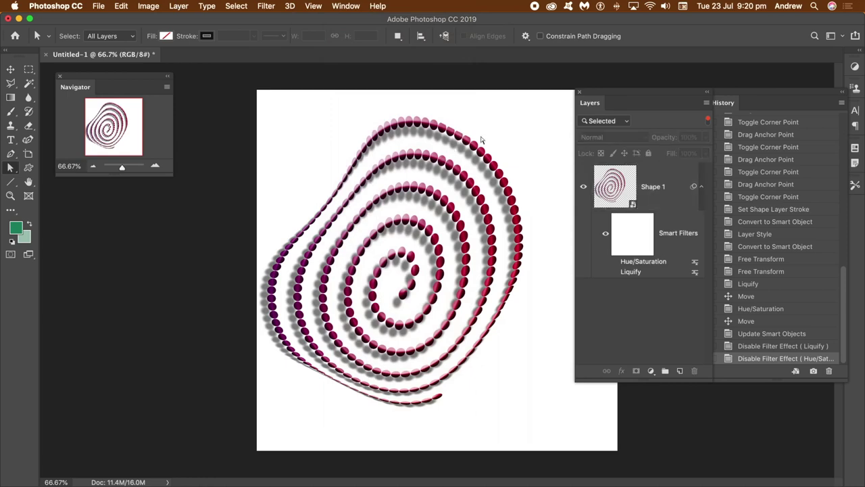
Select the dotted spiral on the canvas with the Move tool and delete its layer.
click(11, 70)
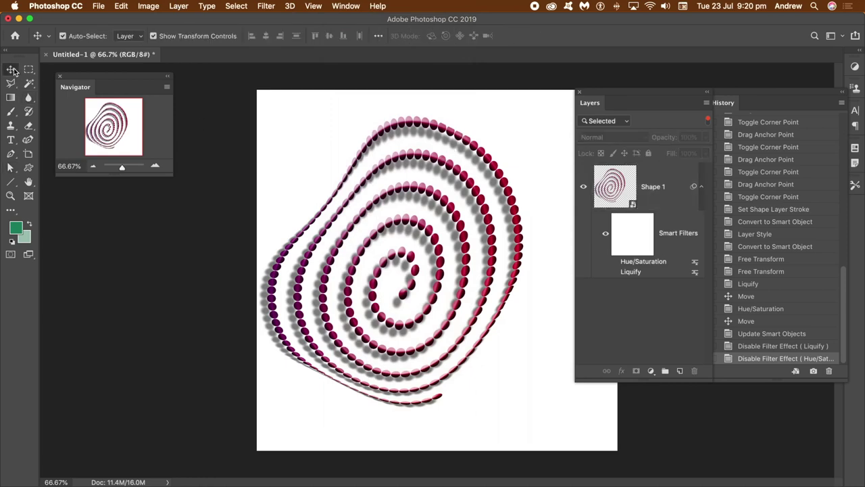
click(459, 177)
drag(457, 176, 436, 190)
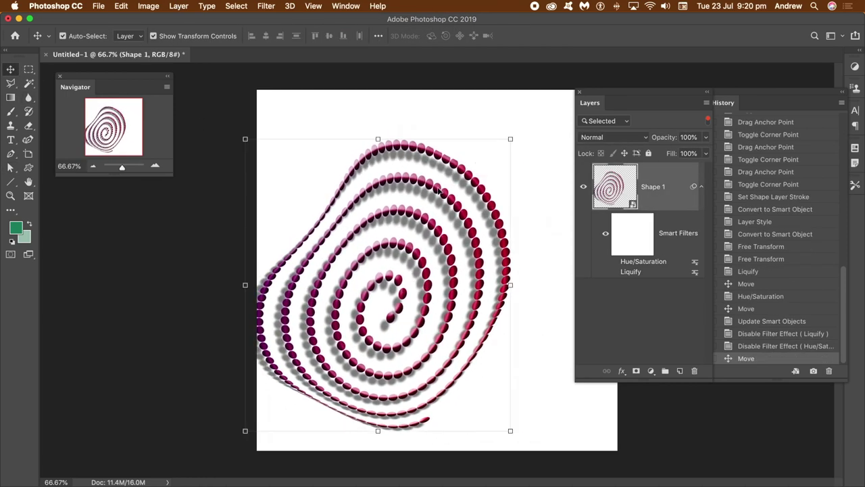
key(BackSpace)
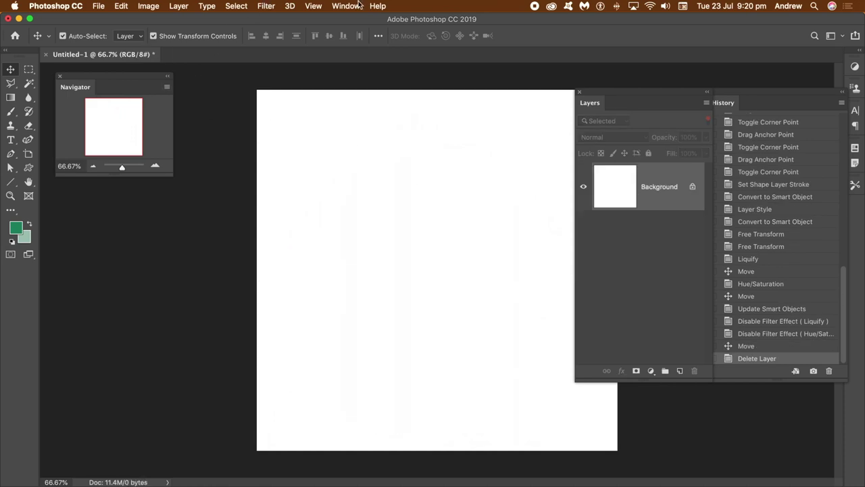
Add a new guide layout of 16 columns and 16 rows across the canvas.
click(313, 6)
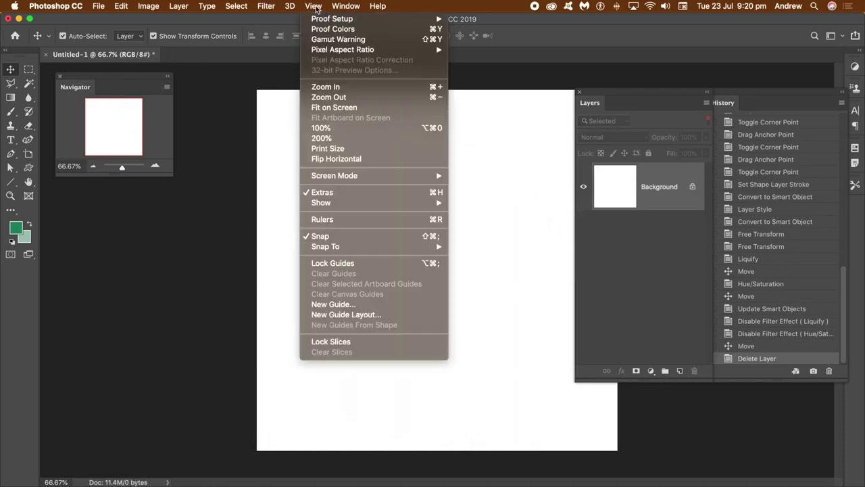
click(334, 315)
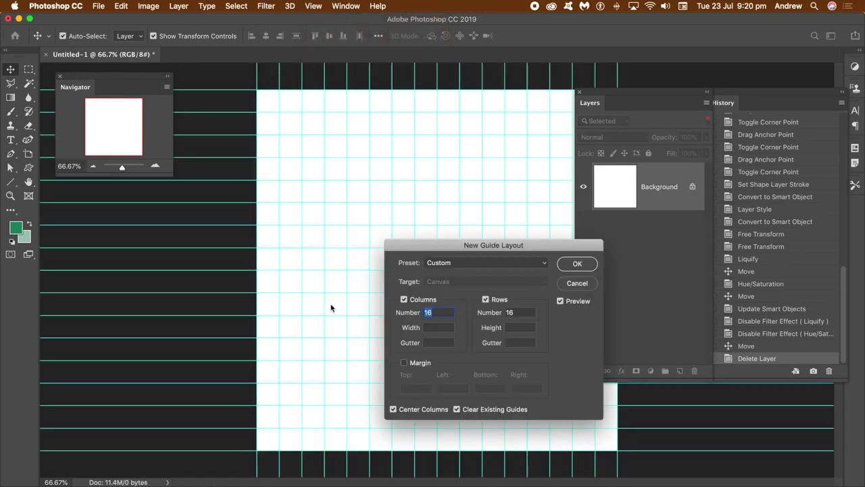
click(580, 263)
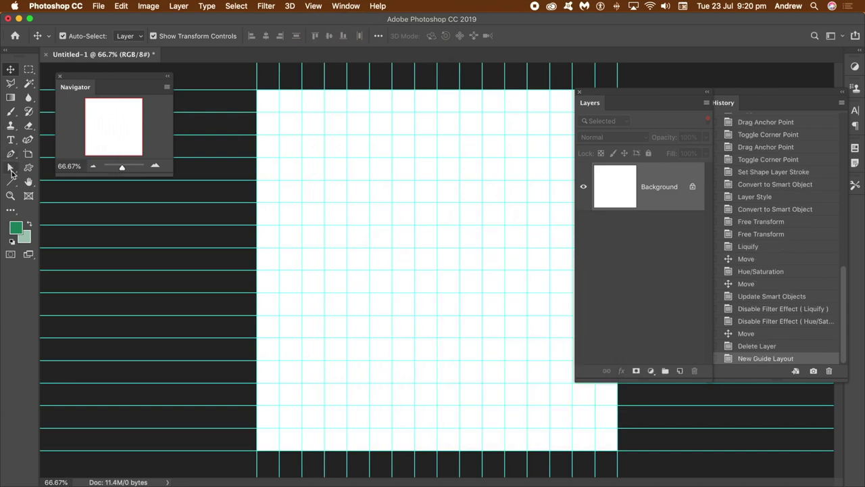
Draw the inner turns of a rectangular Pen tool spiral along the guides from near the canvas centre, reaching about 500 by 1000 px.
click(12, 156)
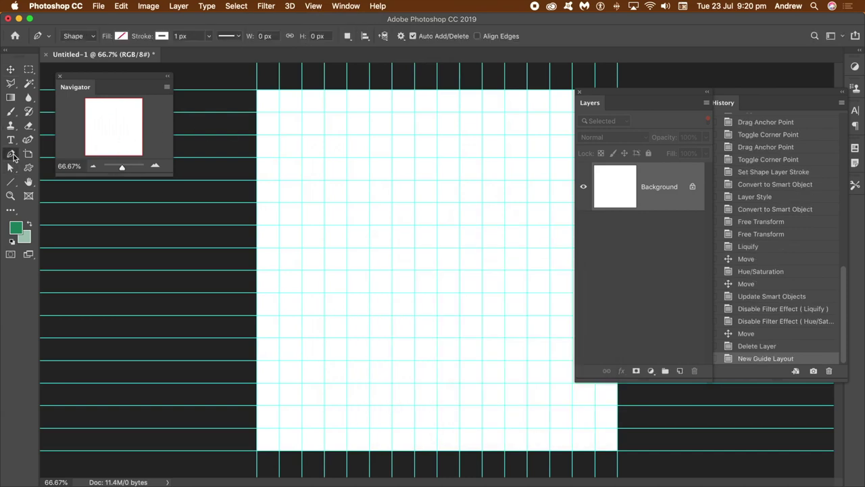
click(415, 270)
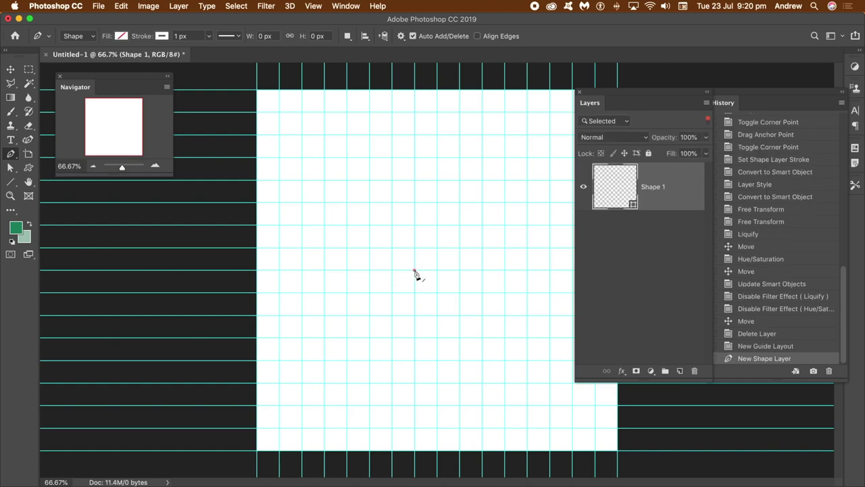
click(415, 225)
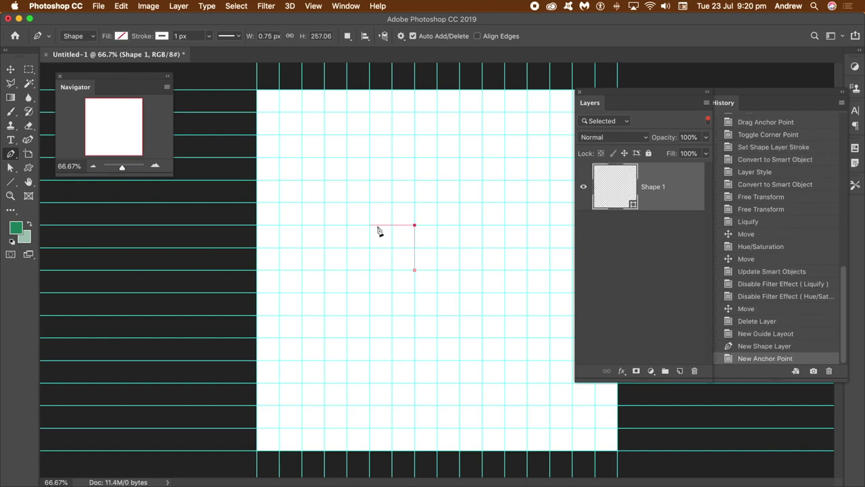
click(392, 224)
click(392, 292)
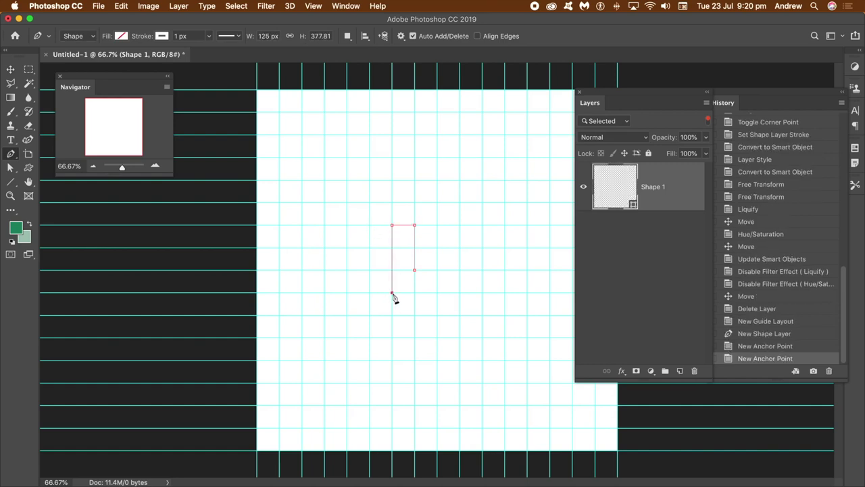
click(437, 292)
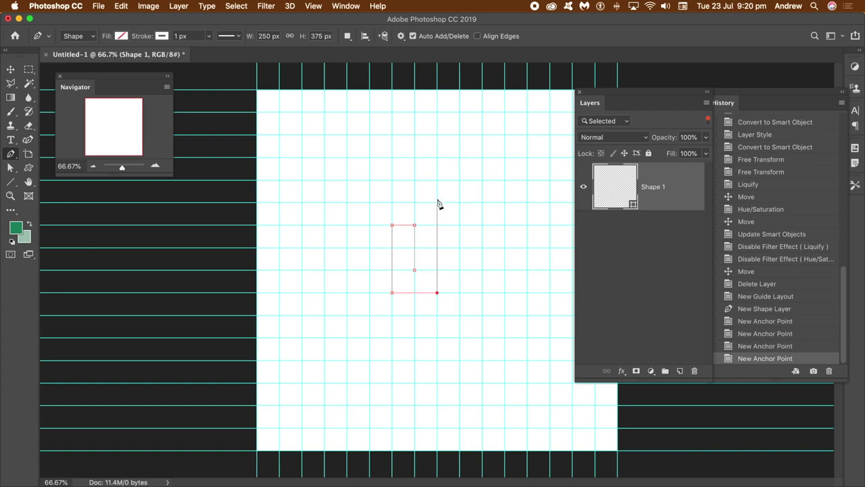
click(436, 179)
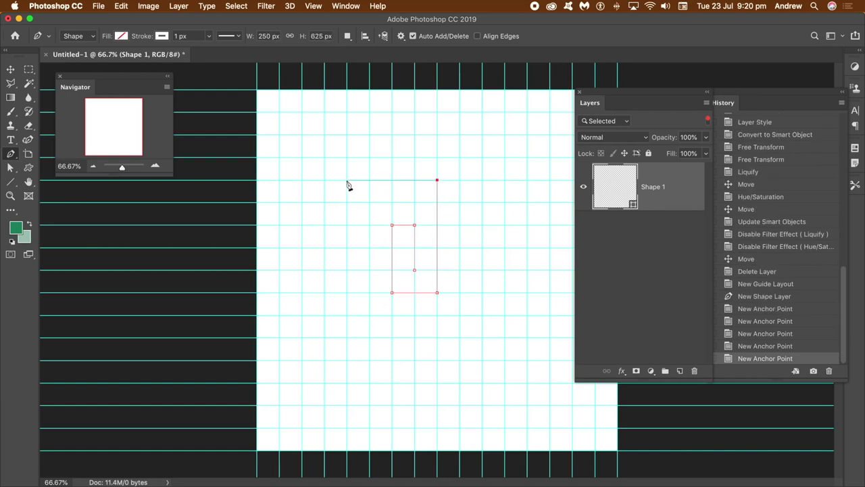
click(346, 180)
click(346, 360)
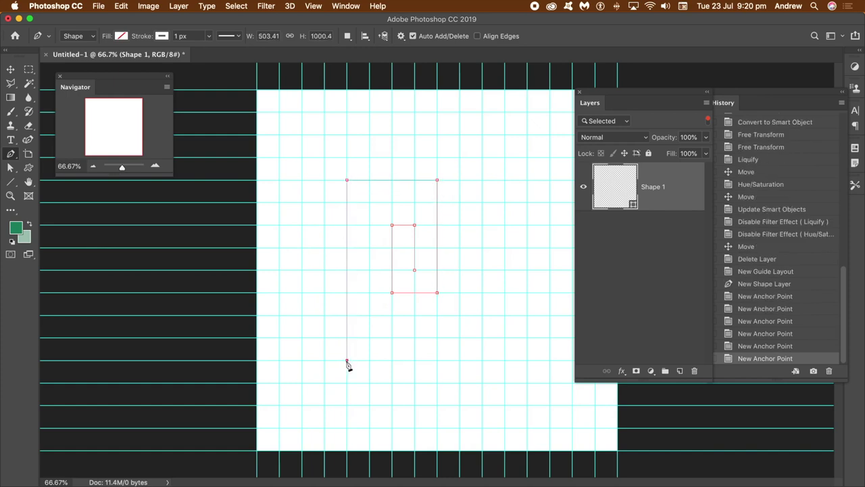
Continue the rectangular spiral path outward along the guides until it spans 1250 by 1500 px.
click(482, 360)
click(482, 157)
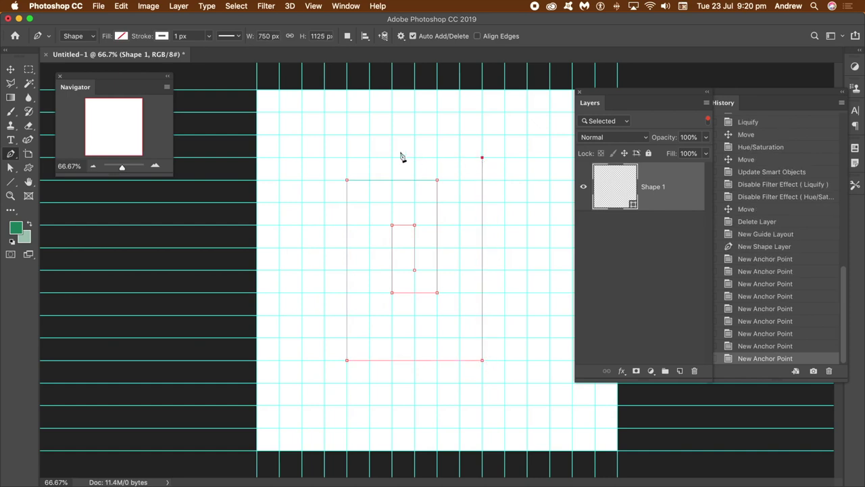
click(324, 158)
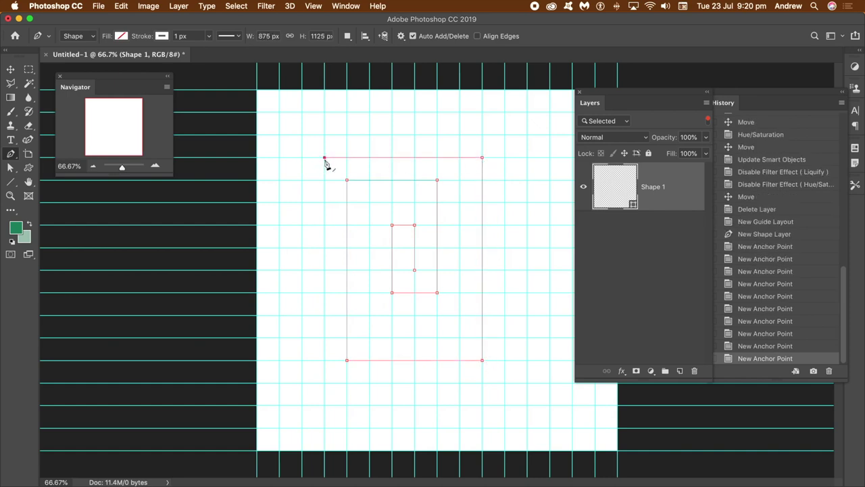
click(324, 383)
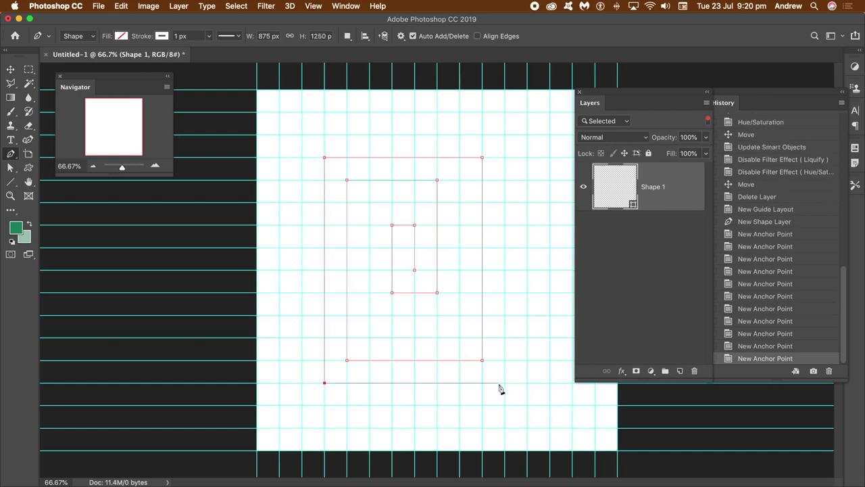
click(527, 383)
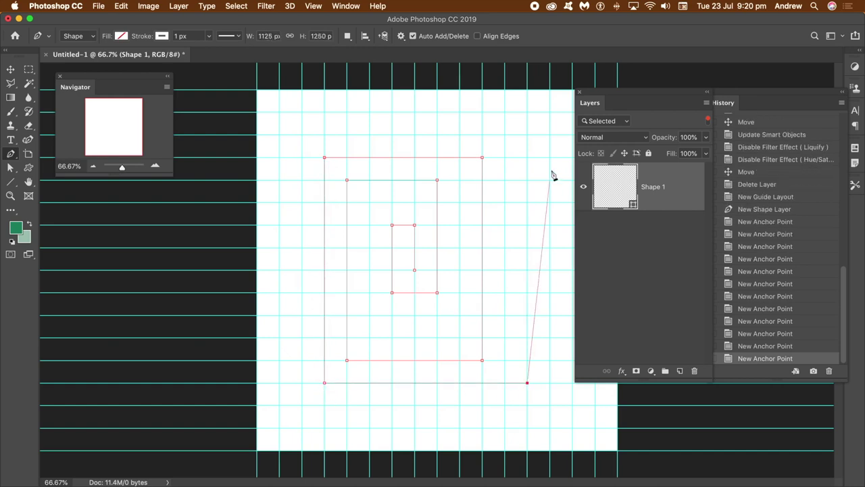
click(527, 134)
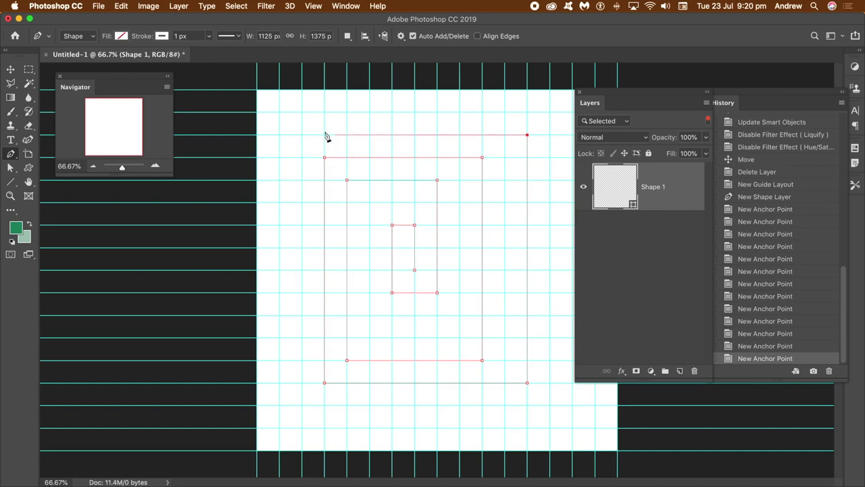
click(301, 136)
click(301, 405)
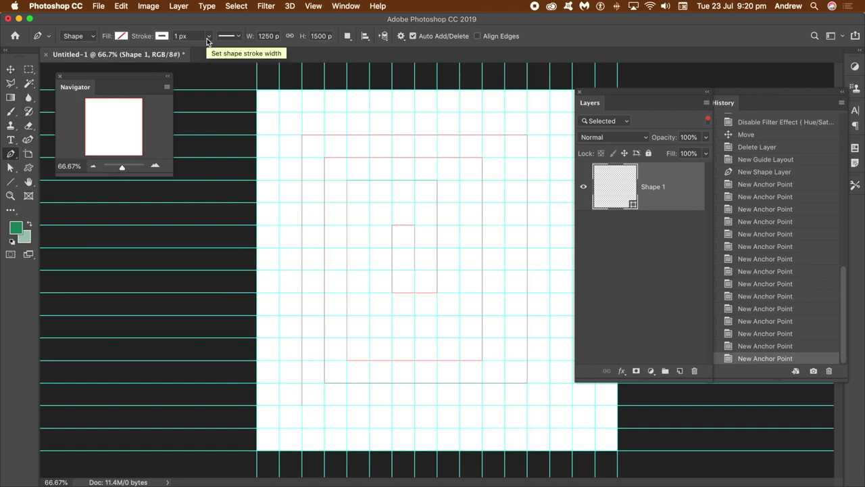
Give the rectangular spiral a black stroke about 37 px wide and clear all guides from the canvas.
click(164, 37)
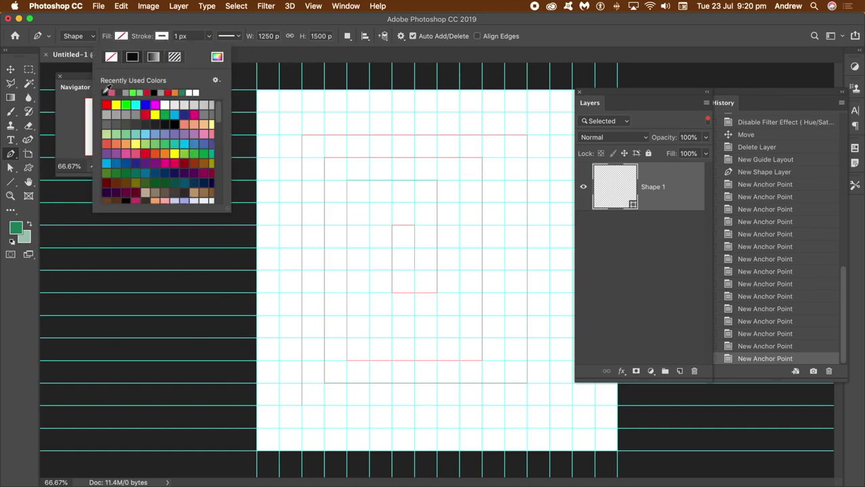
click(208, 38)
drag(209, 50, 215, 51)
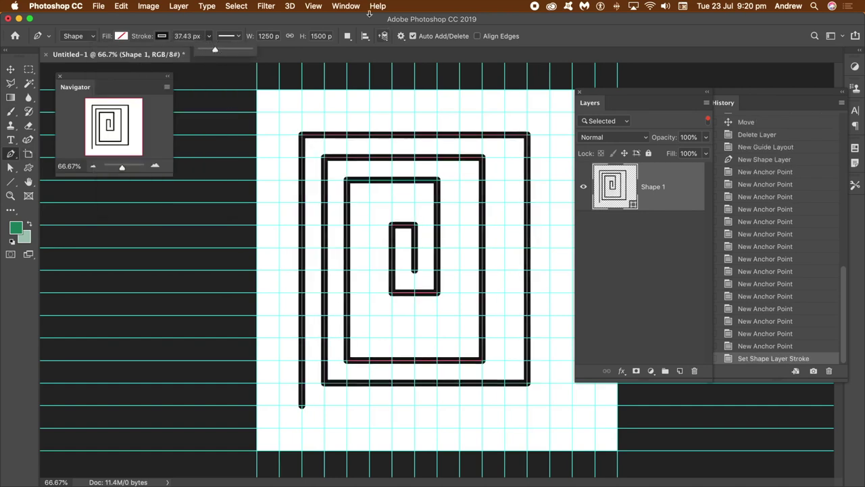
click(314, 6)
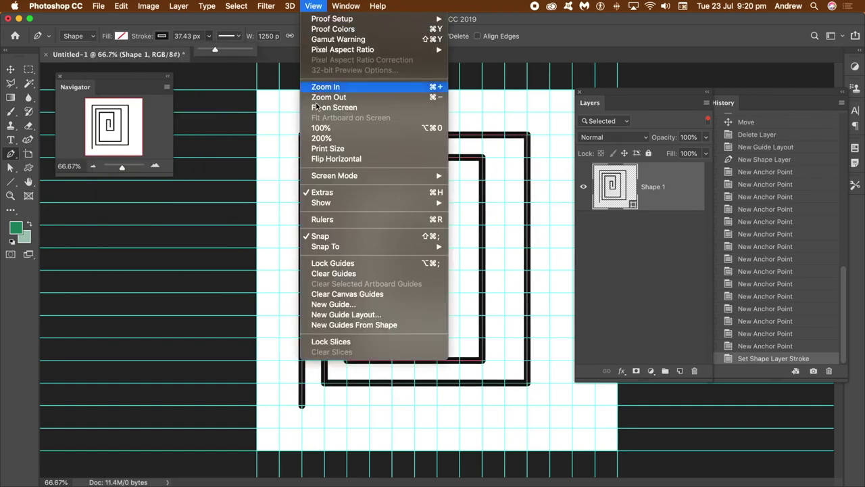
click(333, 273)
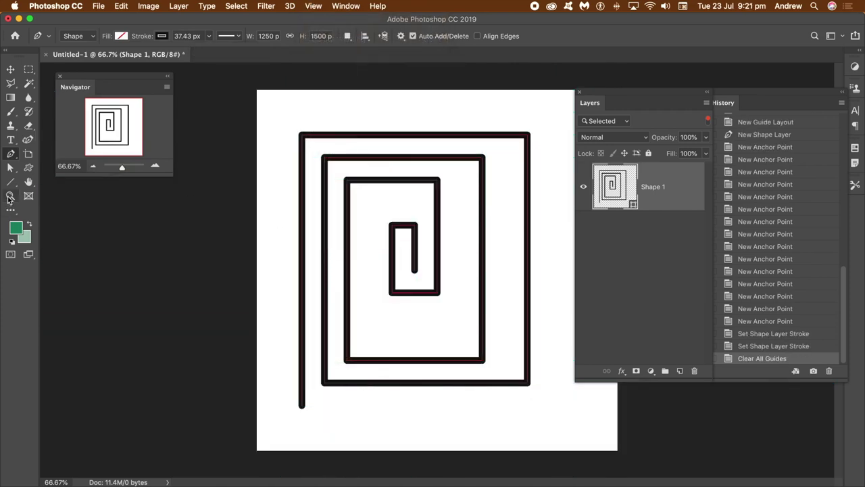
Convert the four corners of the rectangular spiral's outermost turn into smooth curve points with the Curvature Pen tool.
click(28, 139)
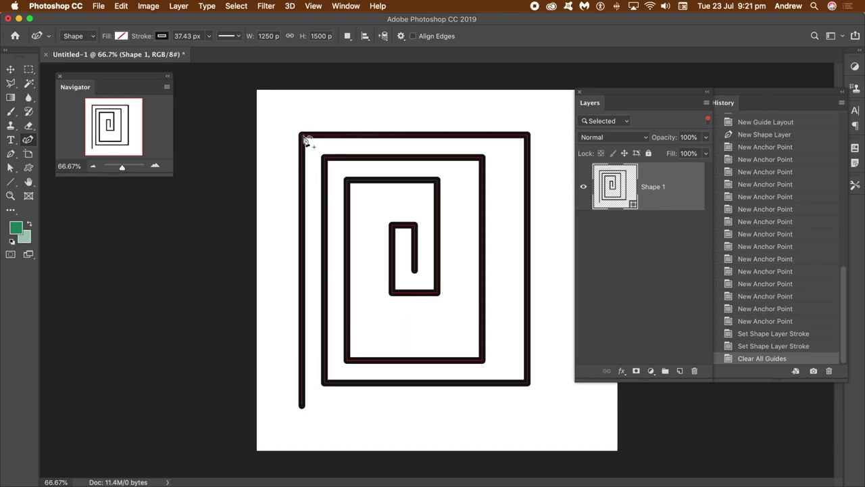
click(10, 169)
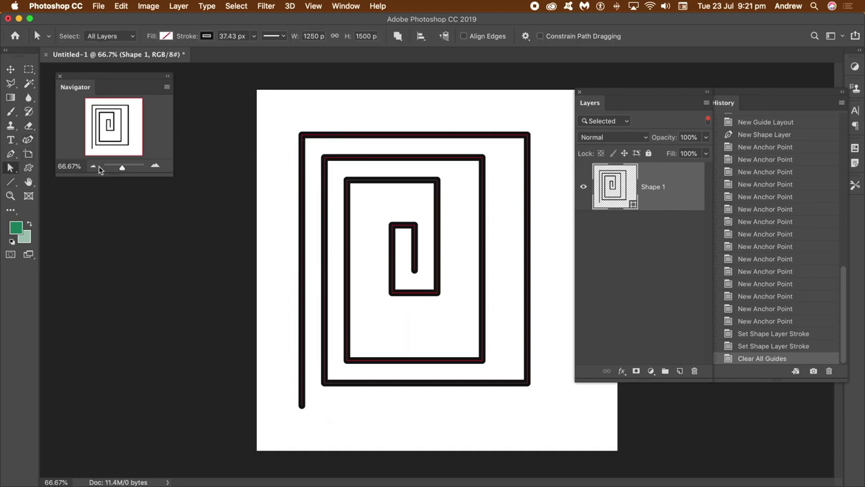
drag(287, 126, 539, 408)
click(28, 141)
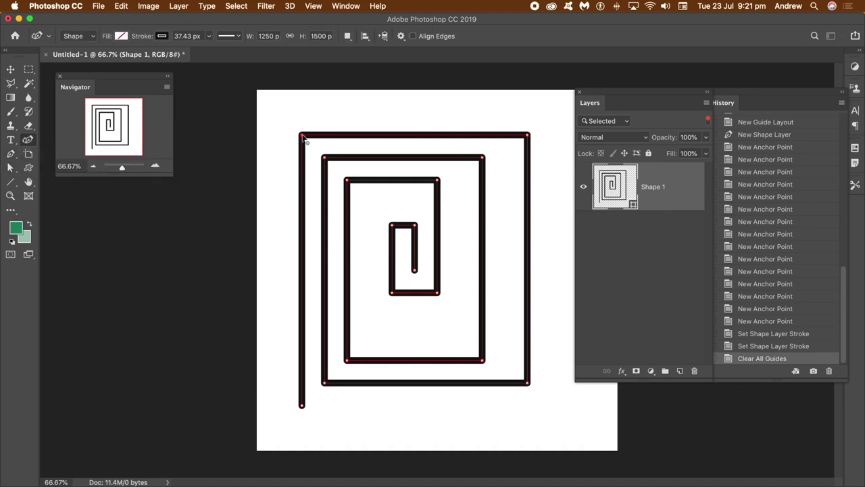
double_click(302, 136)
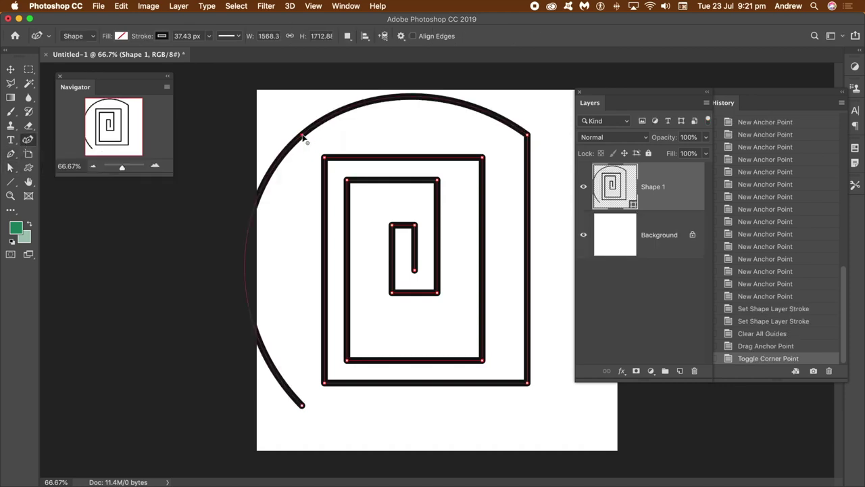
double_click(528, 136)
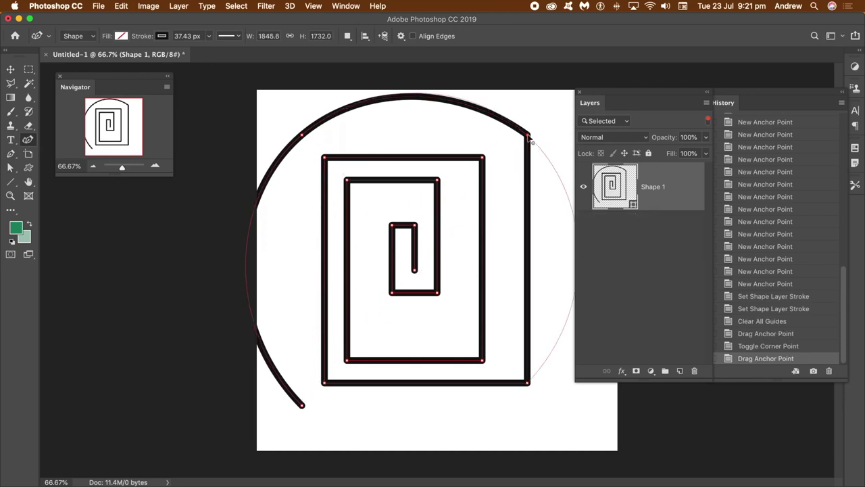
double_click(528, 382)
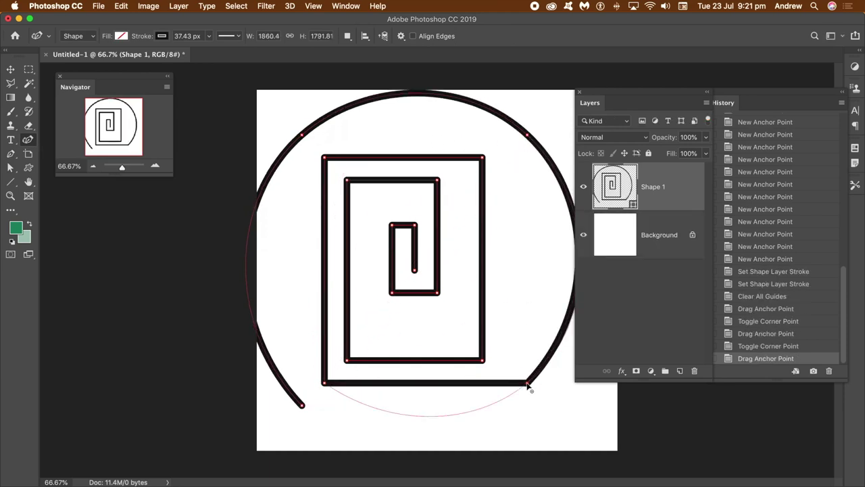
double_click(325, 384)
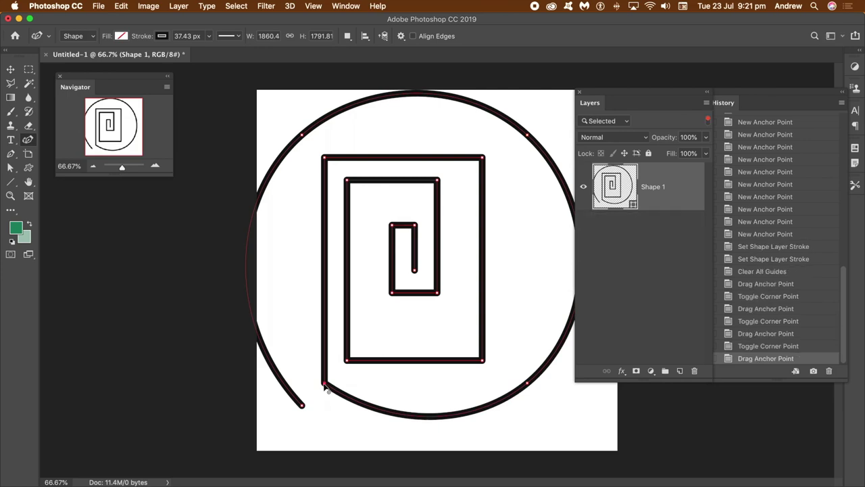
Smooth the four corners of the spiral's second turn inward into curve points, forming a rounded loop.
double_click(325, 158)
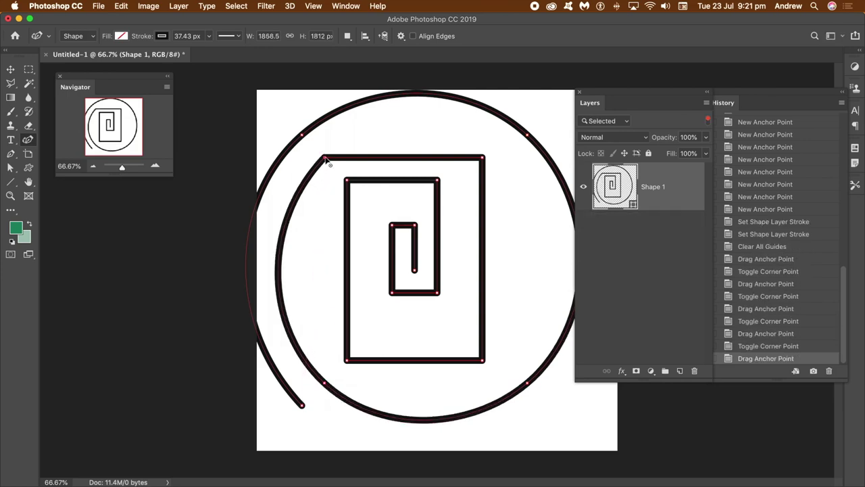
double_click(482, 160)
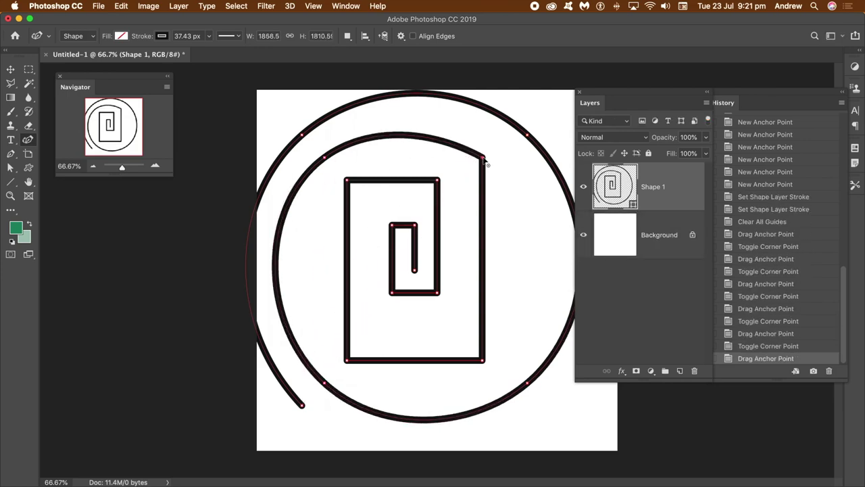
double_click(482, 359)
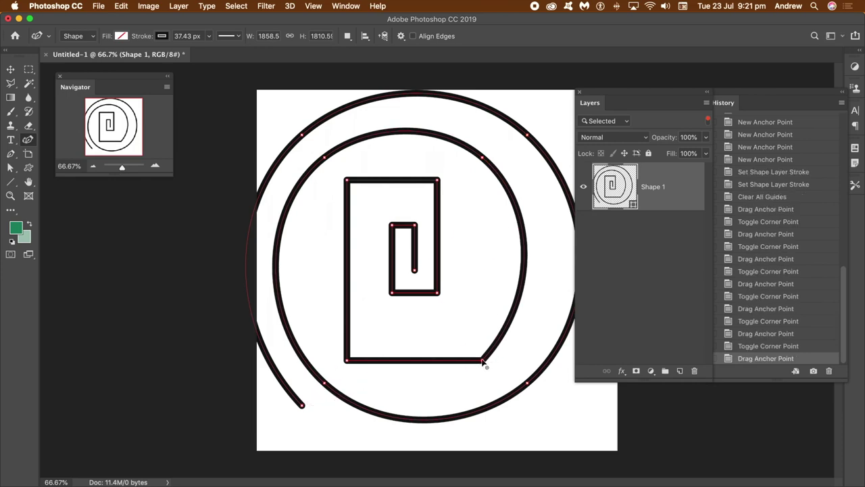
double_click(348, 361)
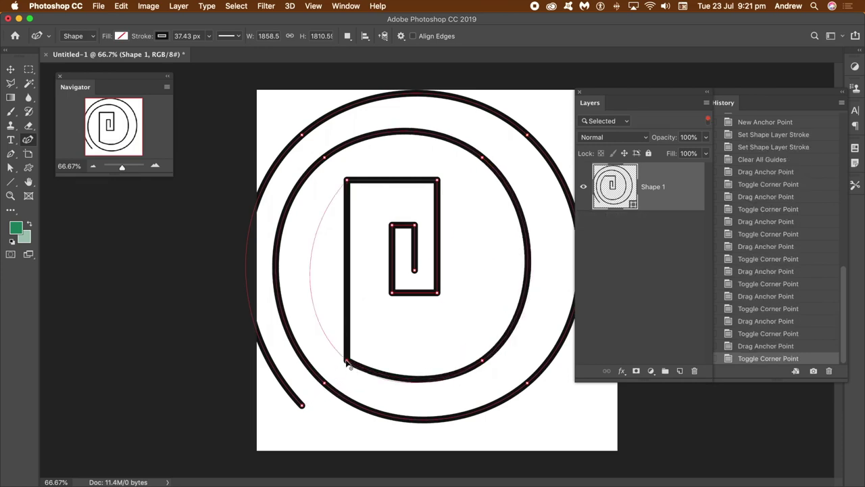
Smooth the six remaining inner corners up to the spiral's centre end and finish editing the path.
double_click(348, 182)
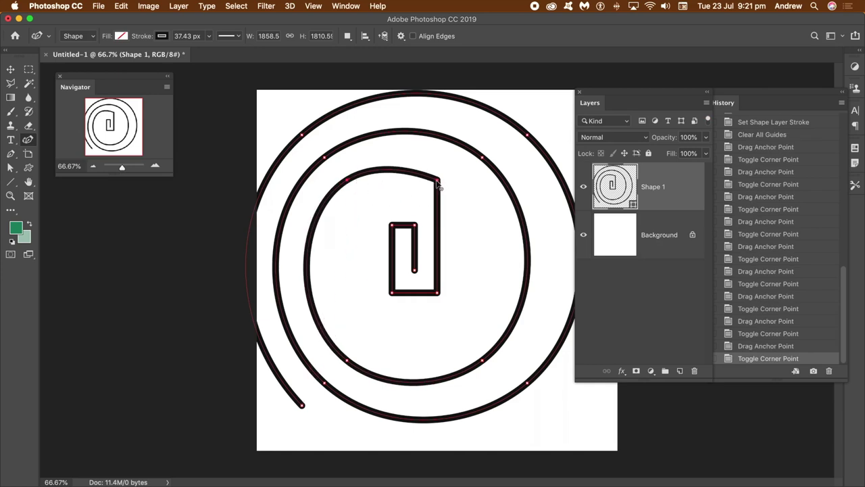
double_click(438, 182)
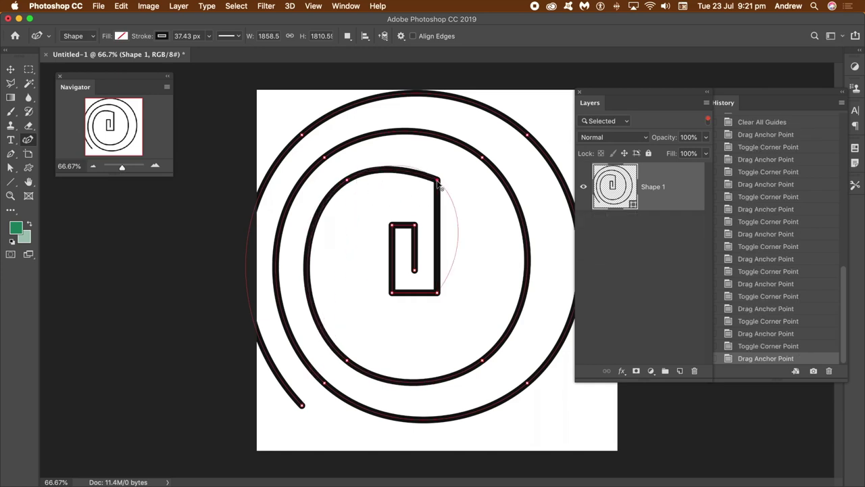
double_click(437, 294)
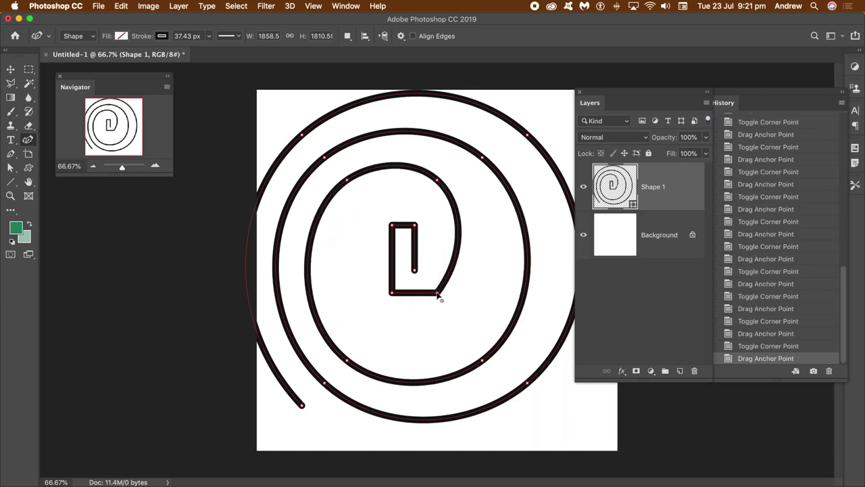
double_click(392, 294)
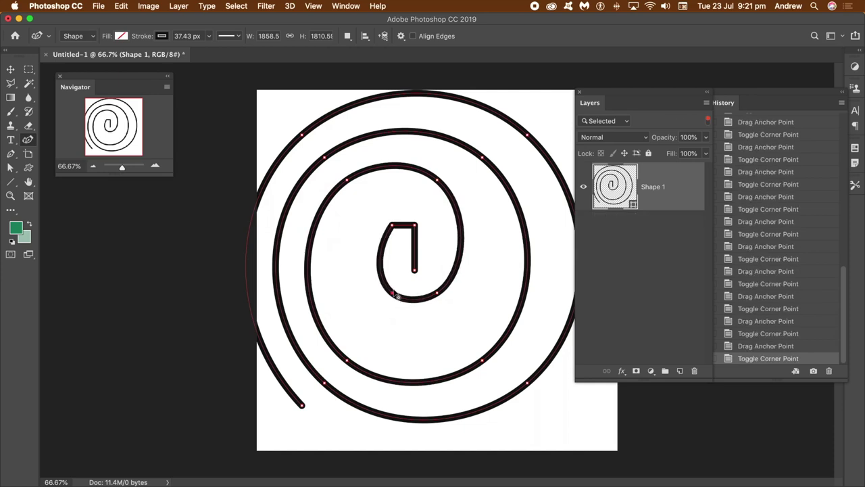
double_click(392, 226)
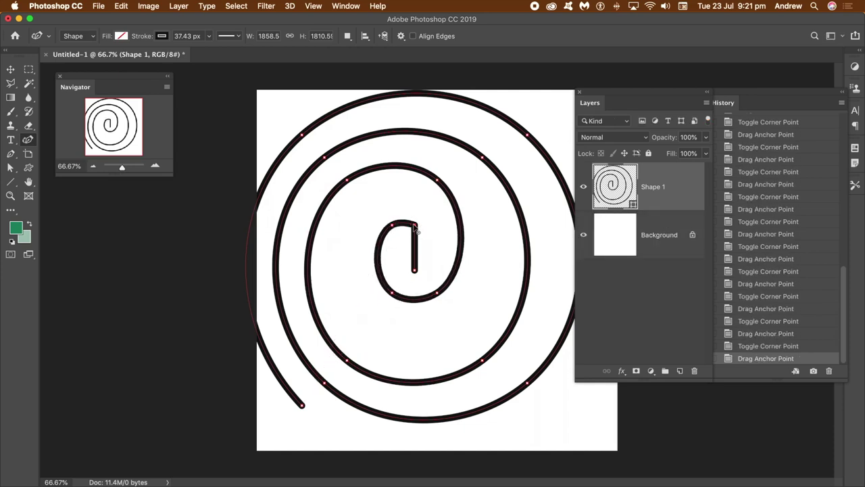
double_click(415, 226)
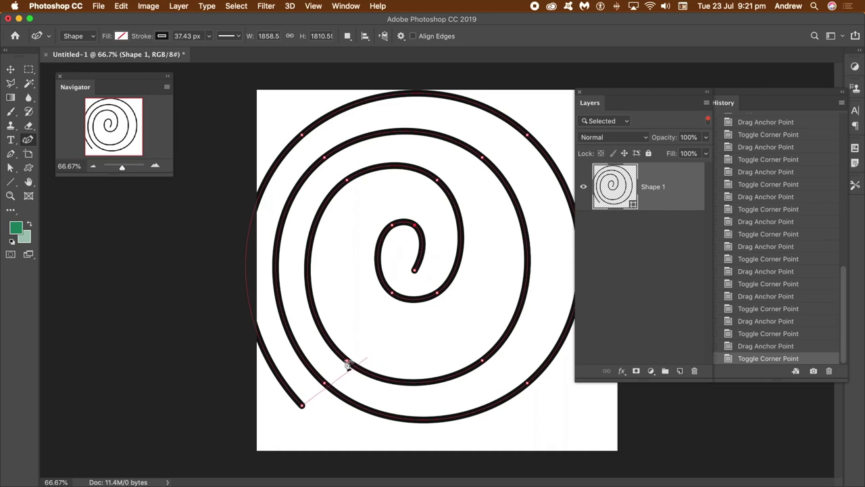
key(Escape)
Select all anchor points of the rounded spiral and convert its shape layer to a smart object.
click(10, 70)
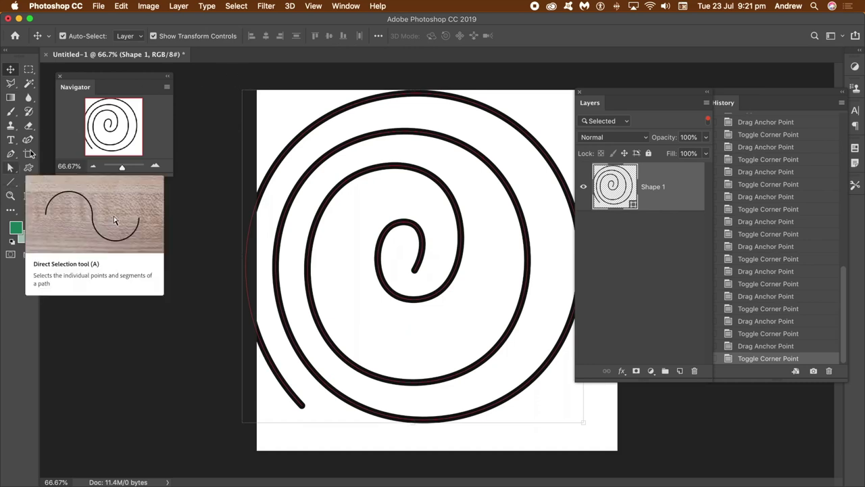
click(10, 167)
drag(233, 82, 644, 460)
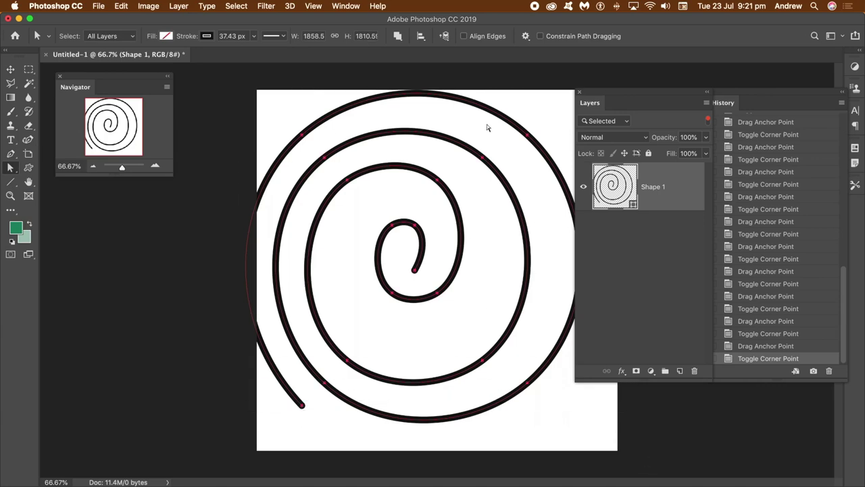
click(178, 7)
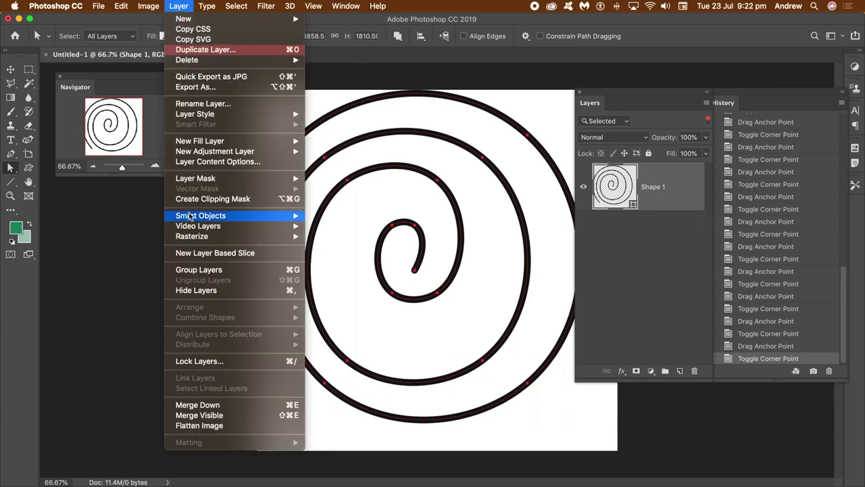
mouse_move(193, 217)
click(340, 215)
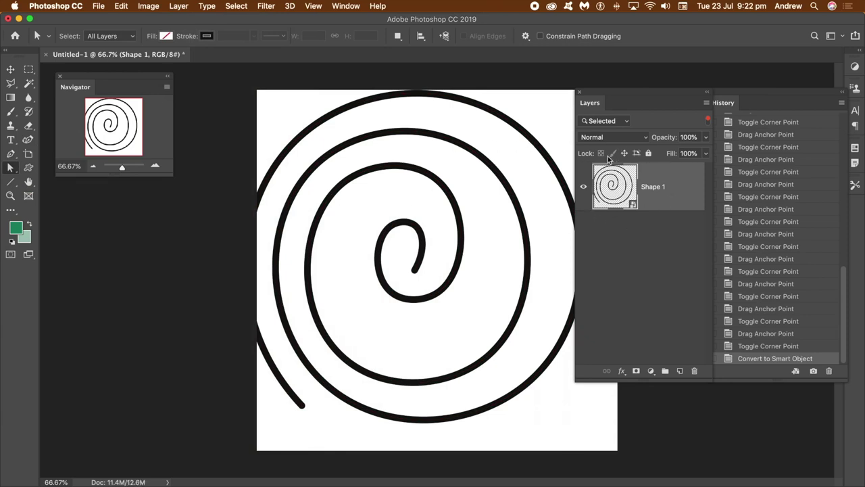
Scale the spiral smart object proportionally to about 74% and place it fully inside the canvas.
click(10, 69)
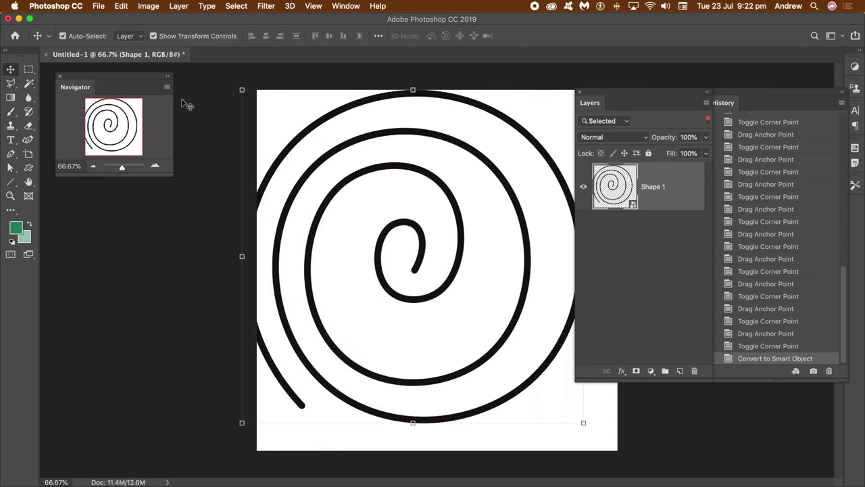
drag(242, 92, 332, 173)
drag(398, 194, 358, 156)
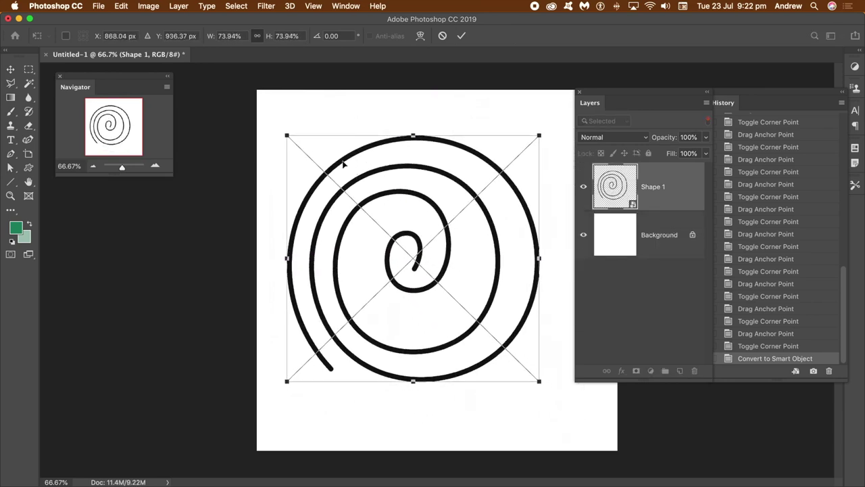
key(Return)
Open the spiral smart object's contents and set the shape's stroke width to about 111 px.
double_click(633, 206)
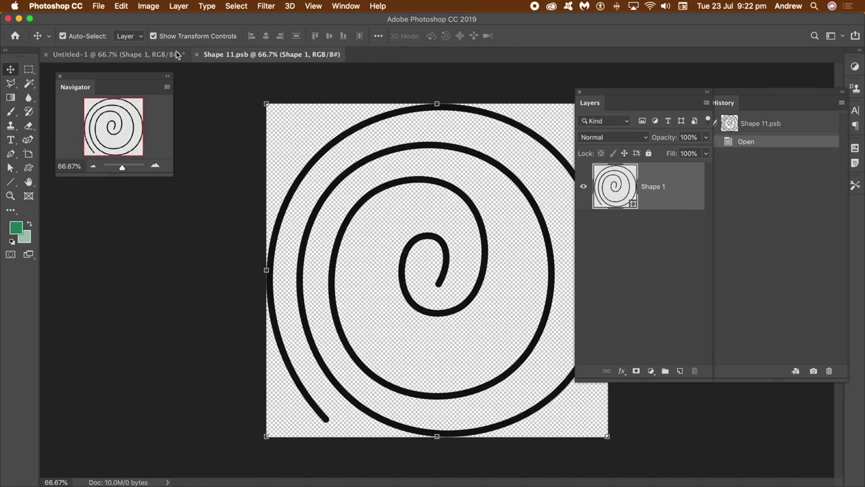
click(10, 169)
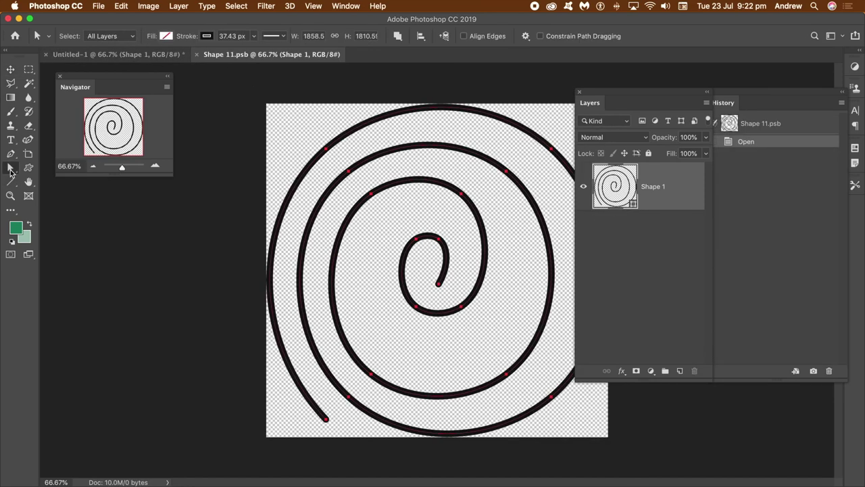
click(254, 36)
drag(253, 52, 269, 52)
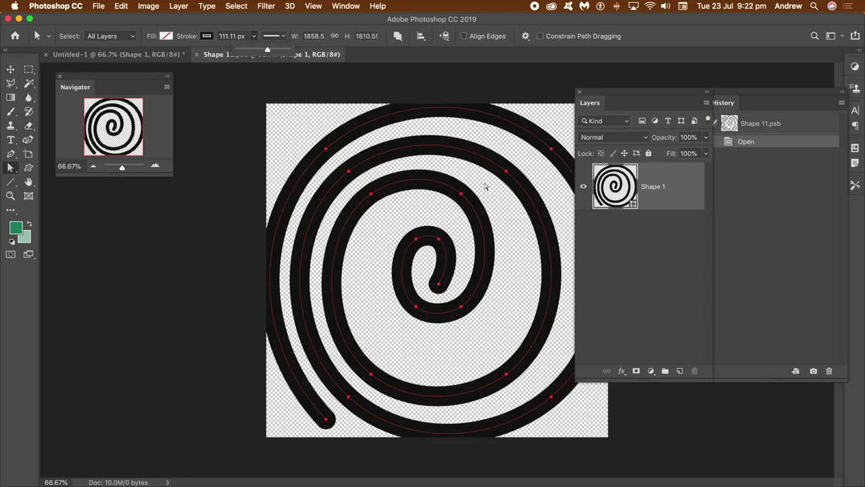
drag(602, 95, 661, 108)
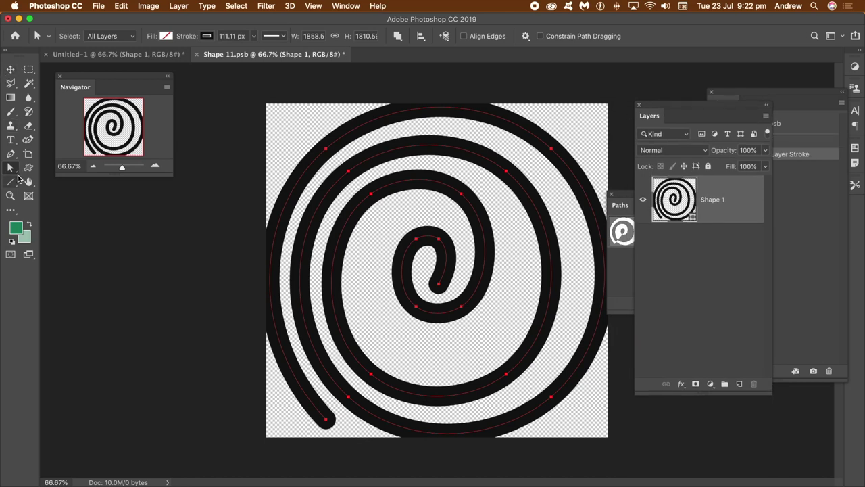
Scale the thickened spiral down to fit within the smart object's canvas, then save and close its document.
click(11, 70)
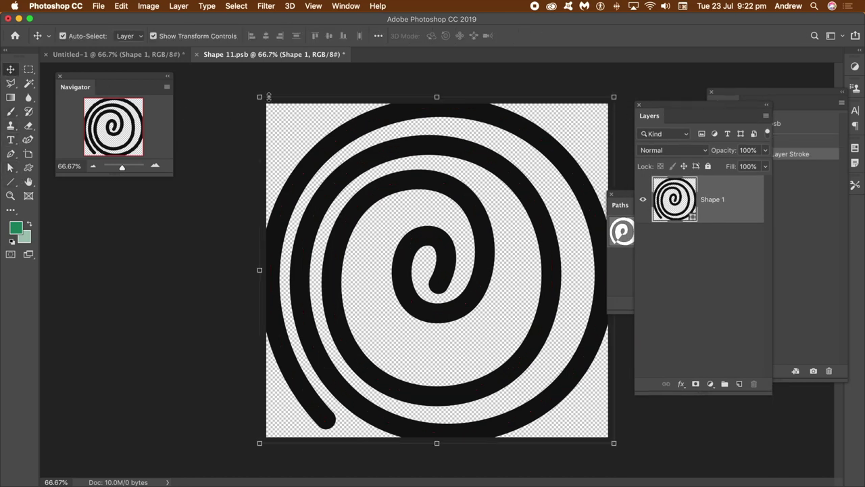
drag(260, 97, 379, 148)
drag(586, 425, 570, 396)
drag(558, 324, 558, 329)
key(Return)
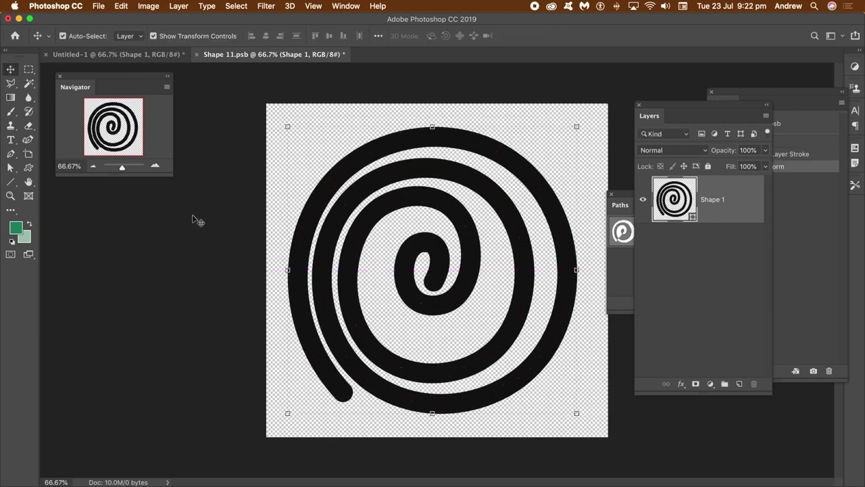
click(197, 55)
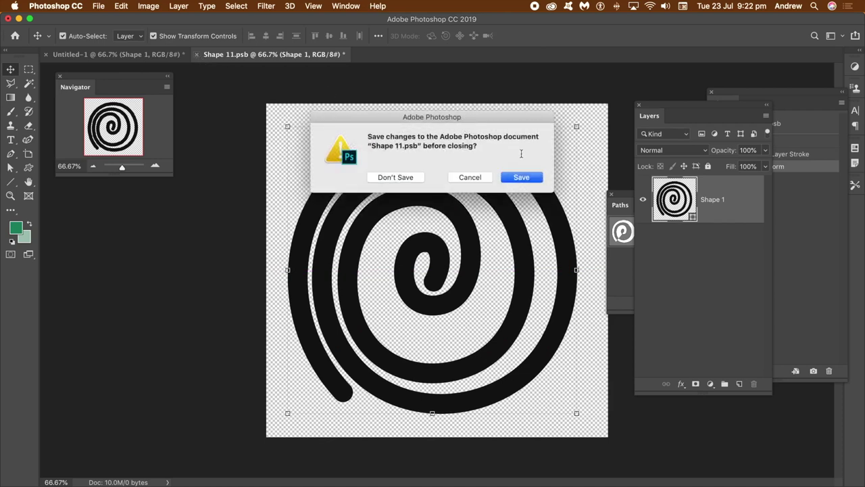
click(525, 177)
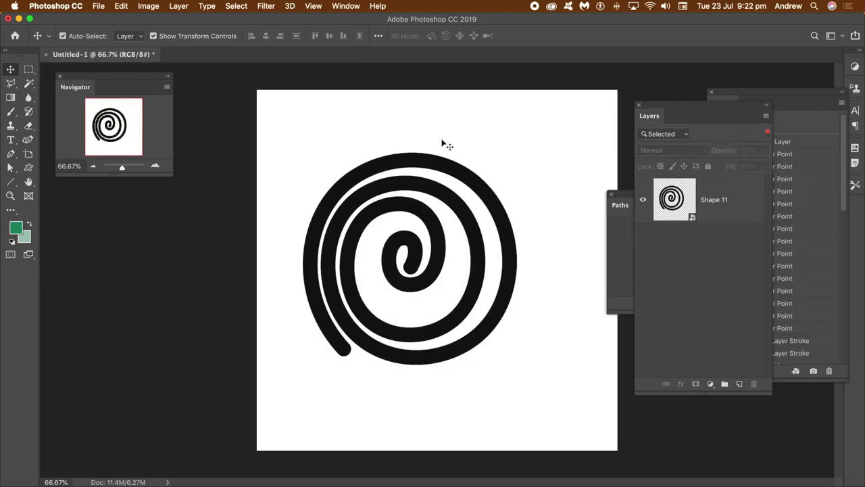
Add a Drop Shadow to the thickened spiral and reposition the shadow to an angle of about 73° and a distance of about 87 px.
click(504, 218)
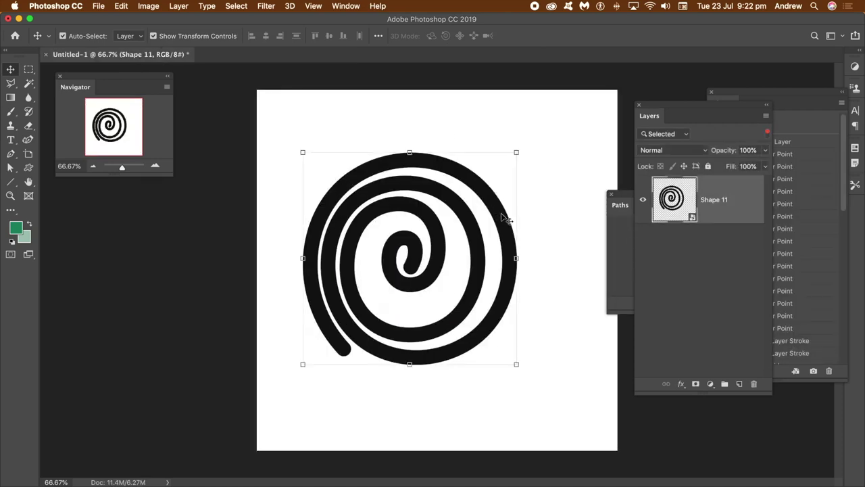
click(179, 6)
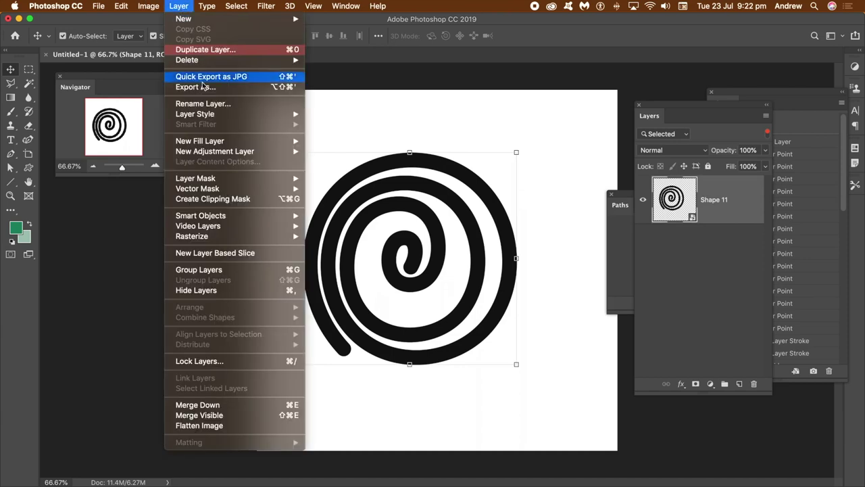
mouse_move(210, 115)
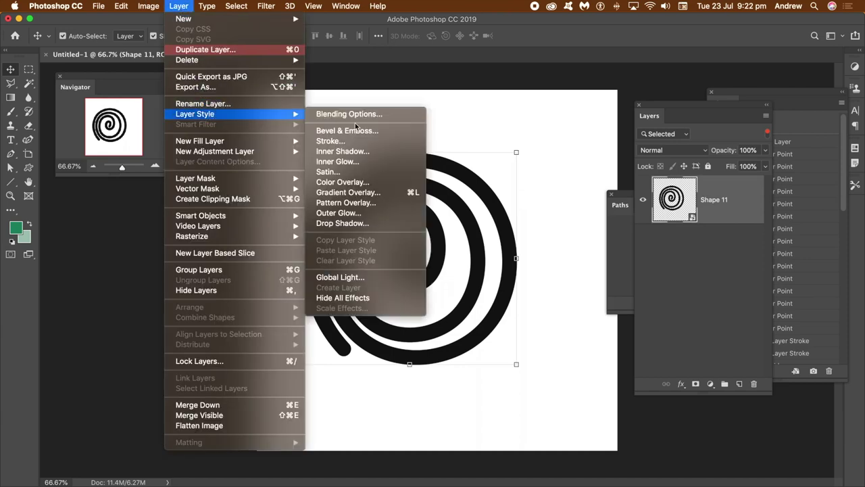
click(350, 224)
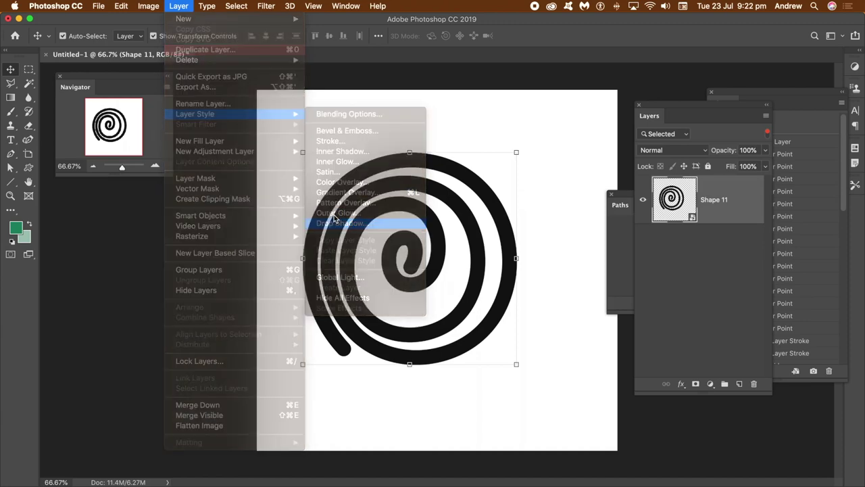
drag(447, 128, 514, 128)
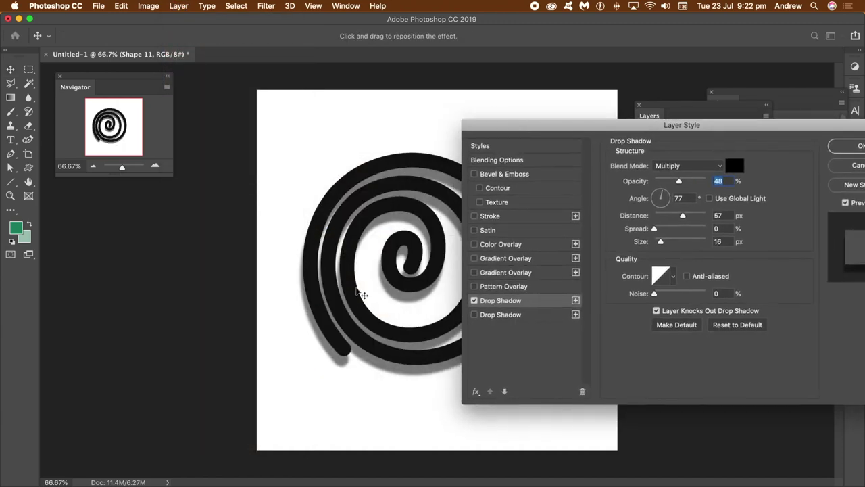
drag(320, 329, 318, 340)
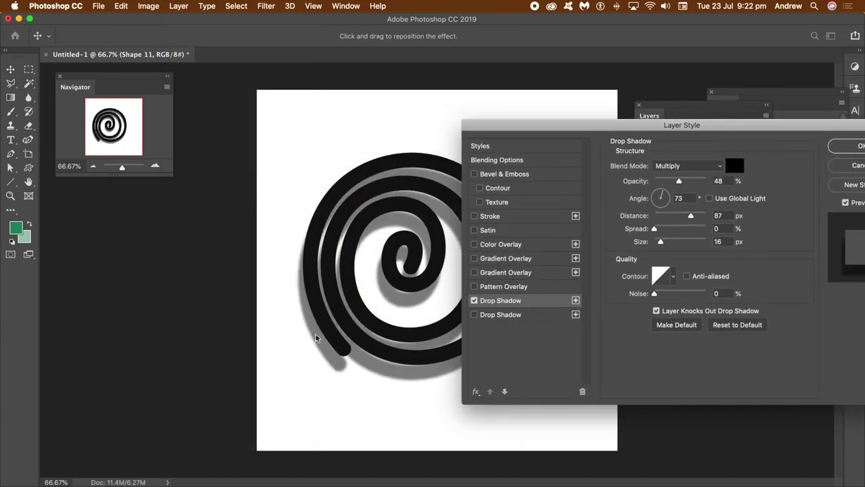
Add a red Color Overlay and an Inner Bevel with 313% depth and 70 px size to the spiral, and apply the layer styles.
click(491, 248)
click(497, 175)
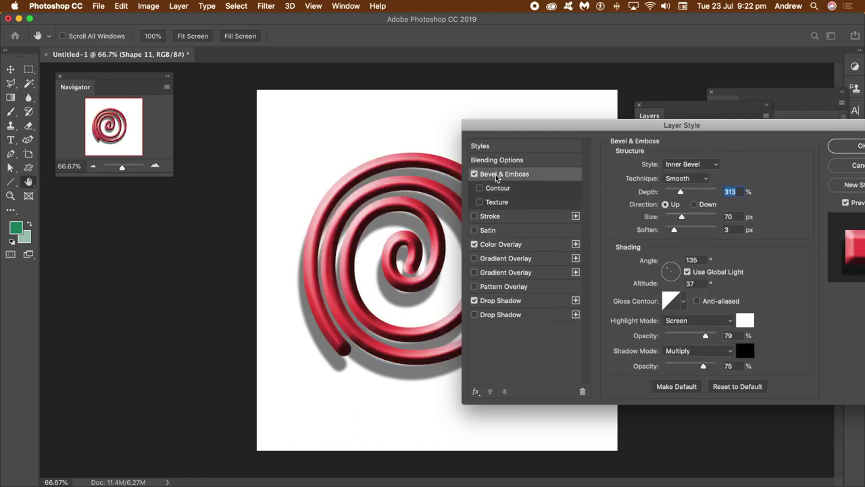
click(855, 146)
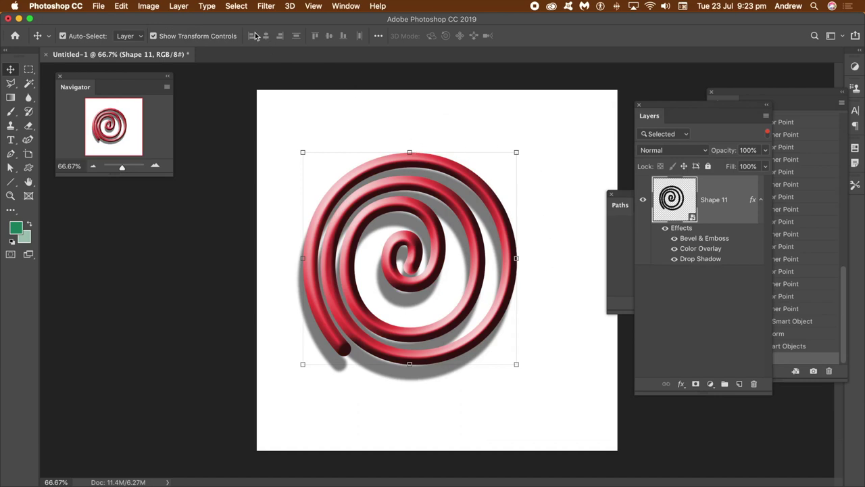
Convert the styled spiral layer to a smart object so its layer effects are embedded in it.
click(346, 6)
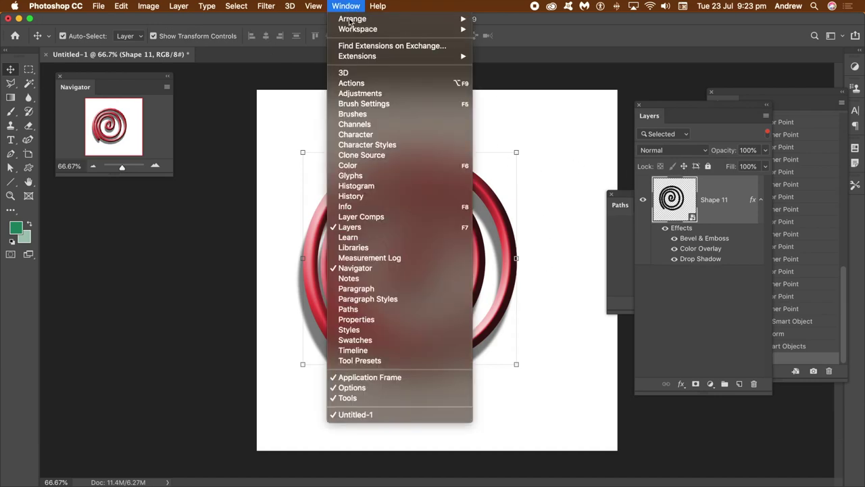
click(578, 34)
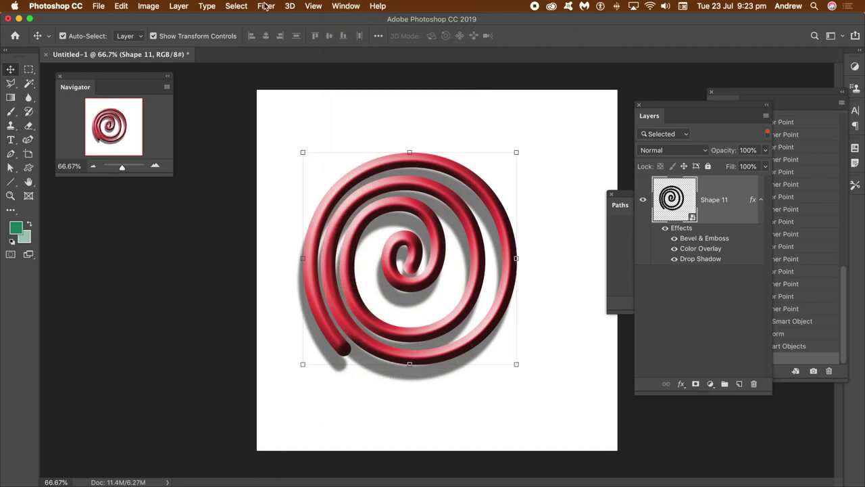
click(178, 6)
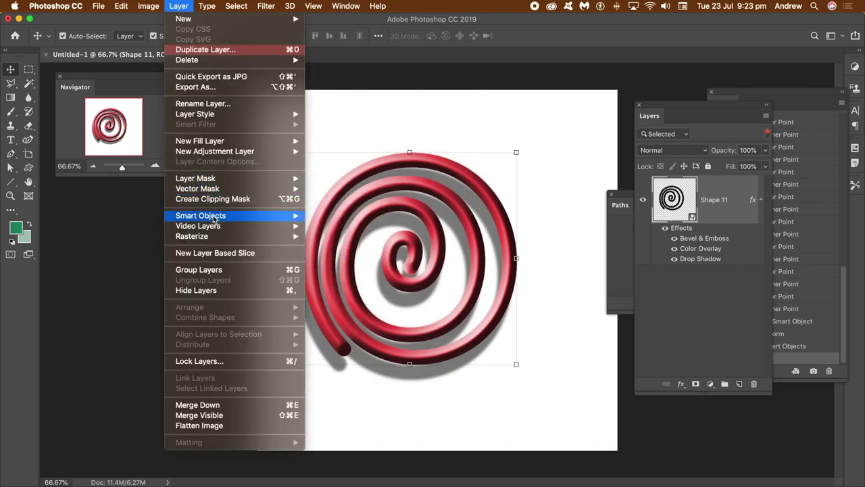
mouse_move(202, 215)
click(362, 217)
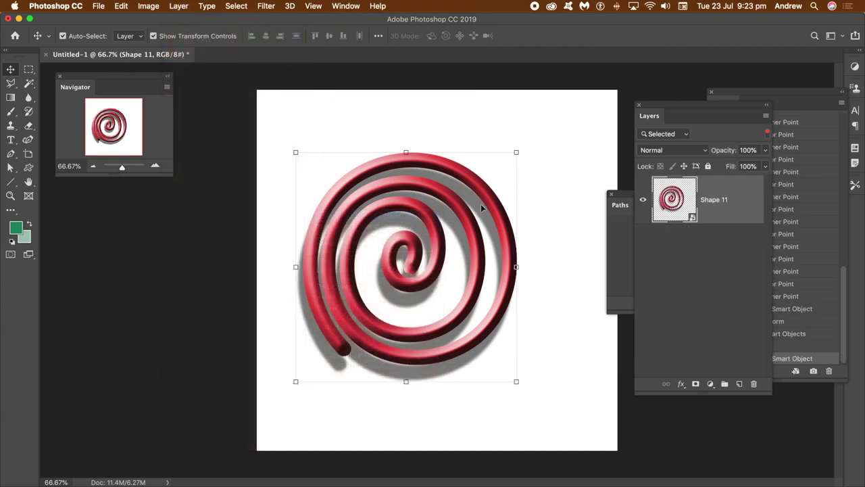
Apply a Tilt-Shift blur to the spiral, rotating the focus band to a steep diagonal and narrowing the transition to the blur.
click(267, 7)
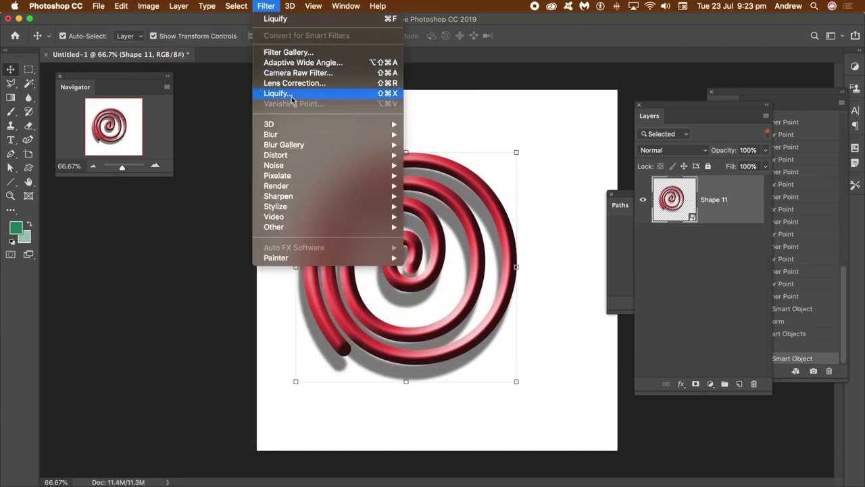
mouse_move(365, 135)
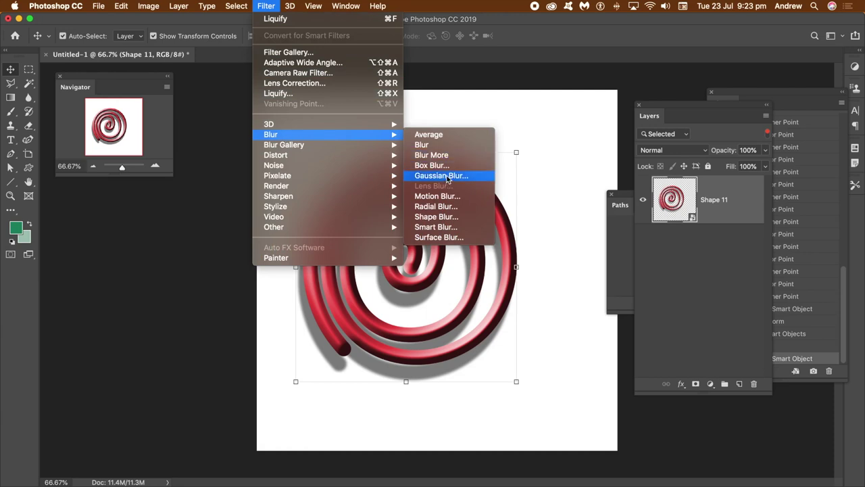
mouse_move(338, 144)
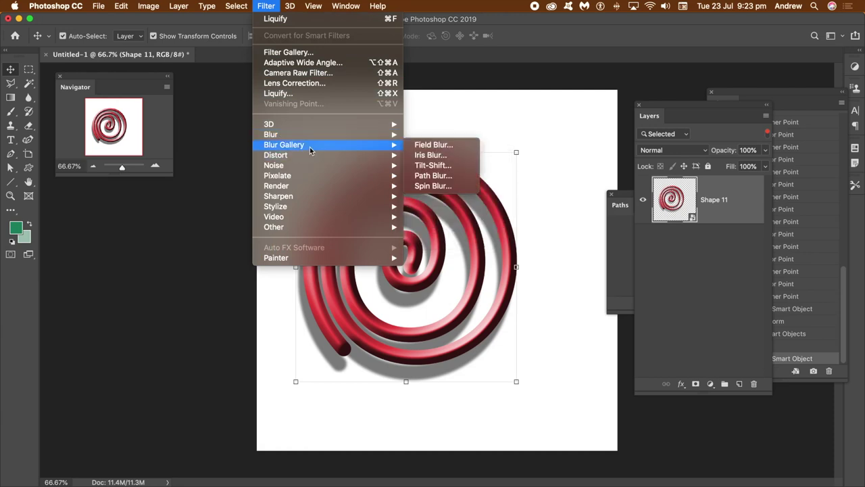
click(443, 165)
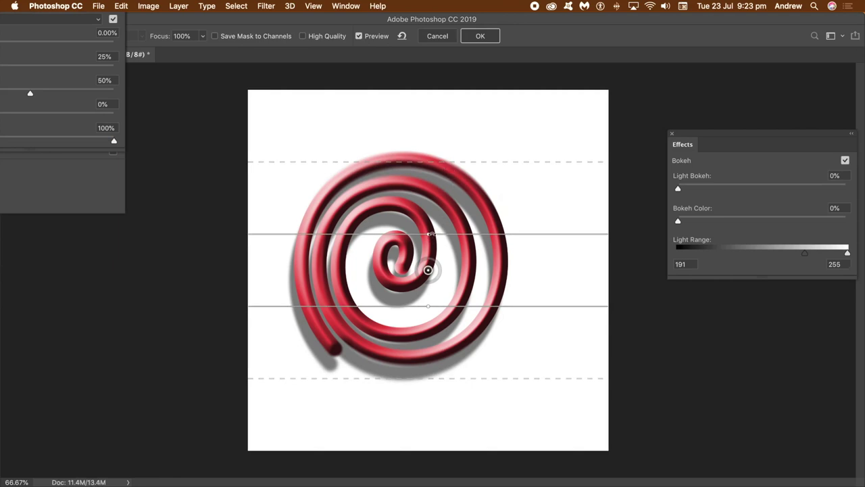
drag(427, 234, 463, 258)
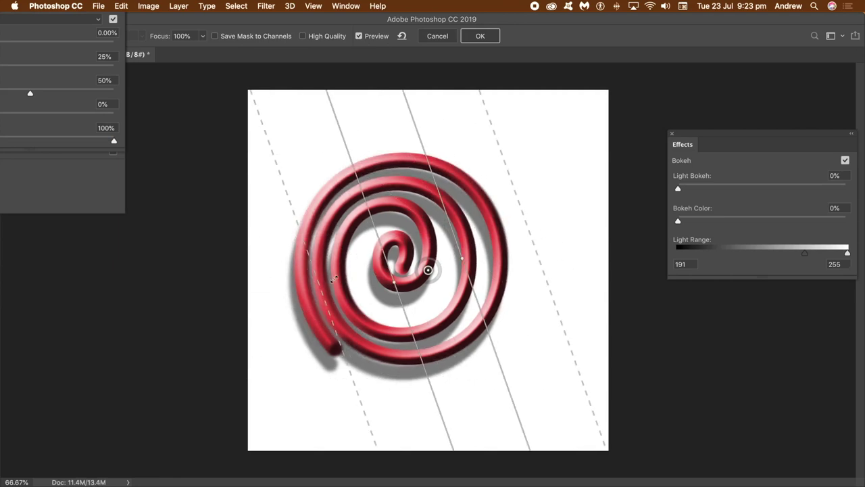
drag(318, 287, 359, 274)
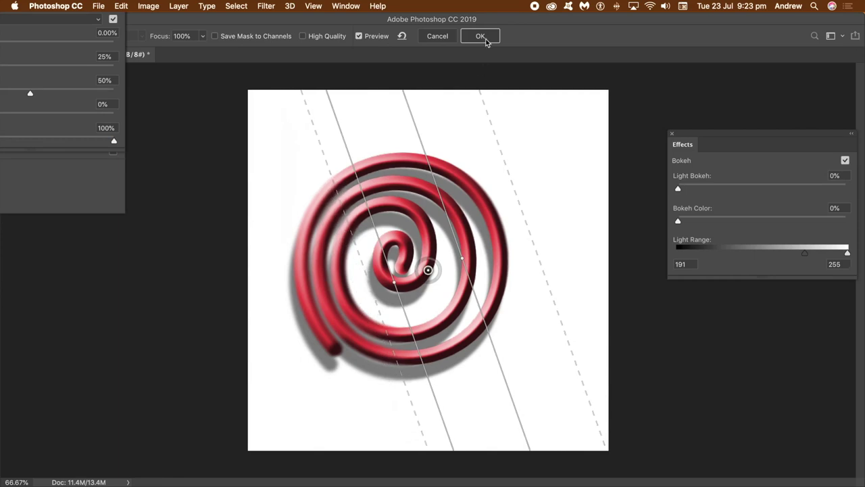
key(Return)
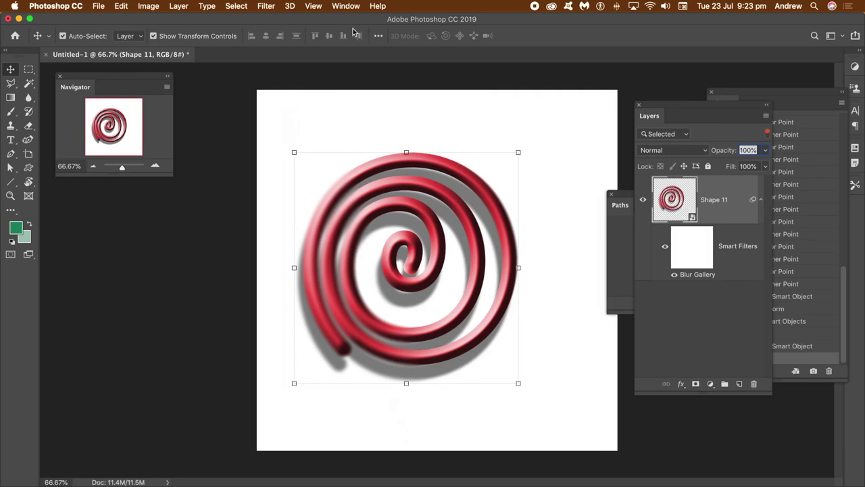
Start a Perspective Warp on the spiral, define two adjoining planes over it, pull the outer plane's upper right corner downward, and enter warp mode.
click(131, 6)
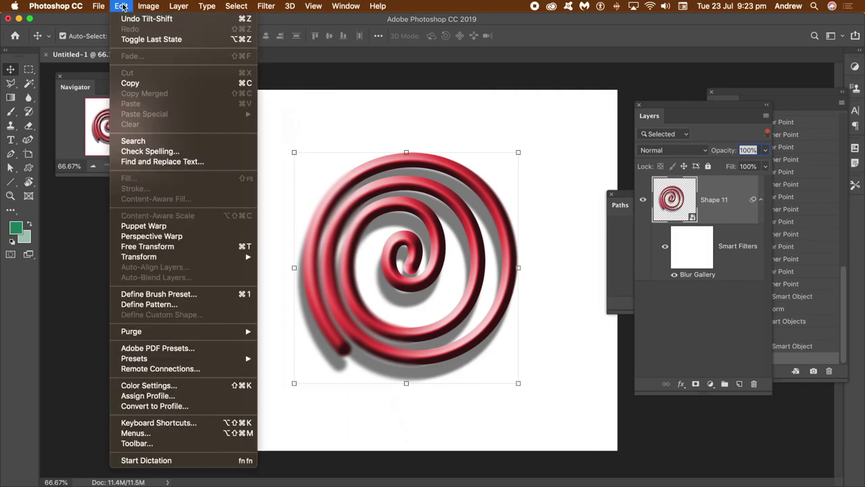
click(161, 240)
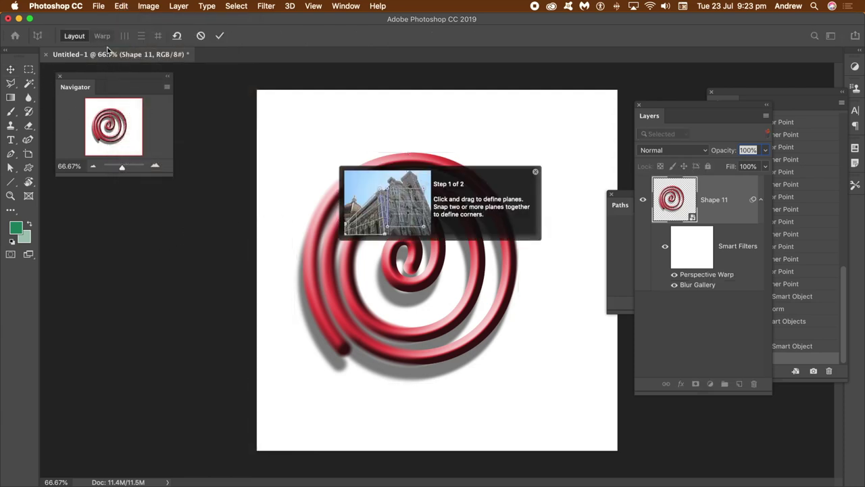
drag(292, 148, 392, 396)
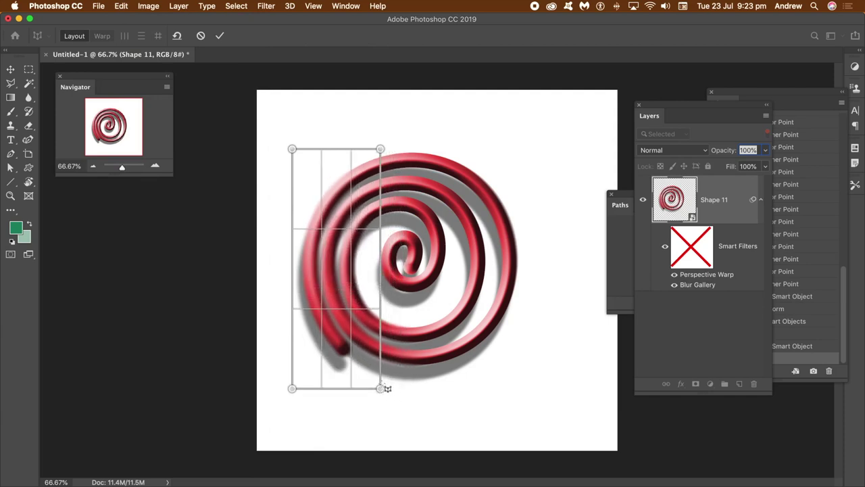
drag(391, 149, 496, 347)
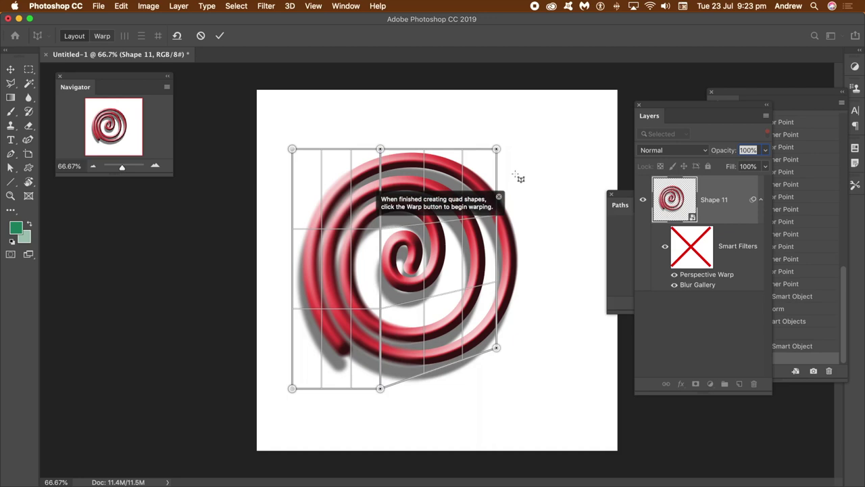
drag(498, 150, 535, 277)
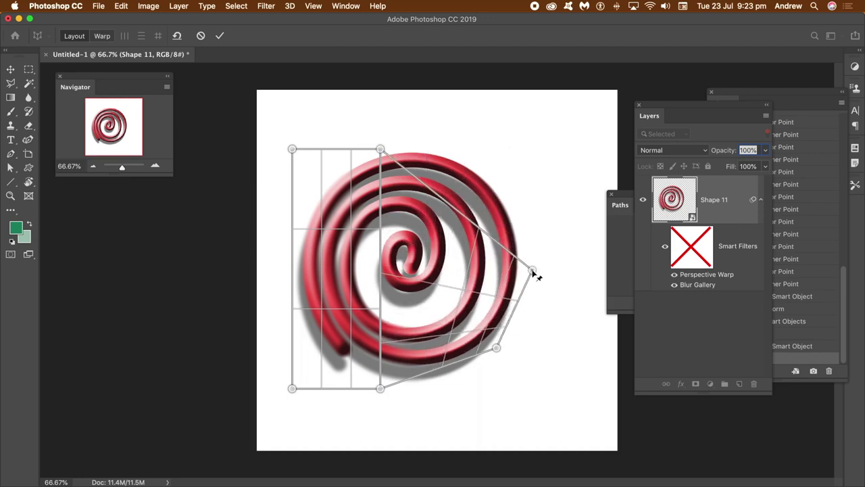
click(106, 38)
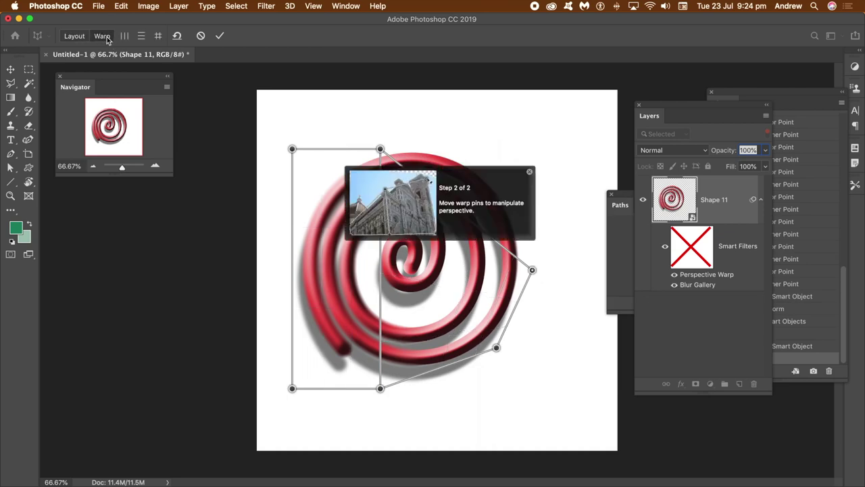
Try pulling the upper shared warp pin toward the canvas's upper left corner, commit the Perspective Warp, and undo it.
click(529, 173)
drag(382, 153, 530, 58)
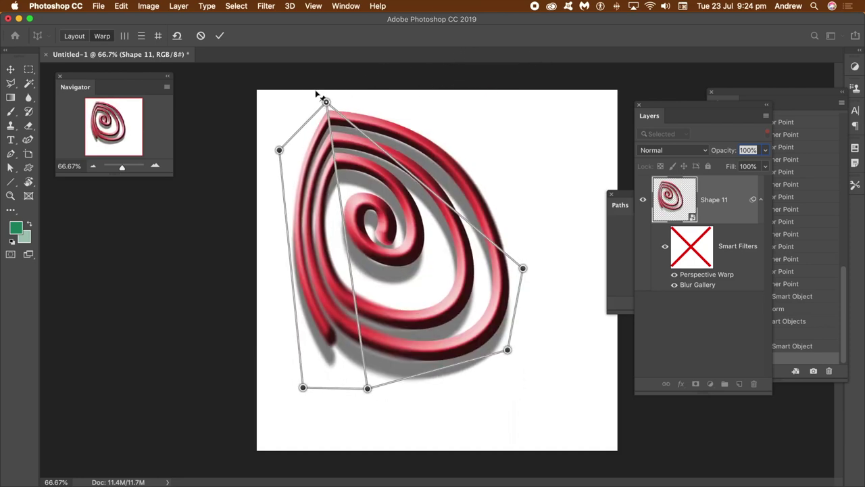
drag(323, 99, 290, 76)
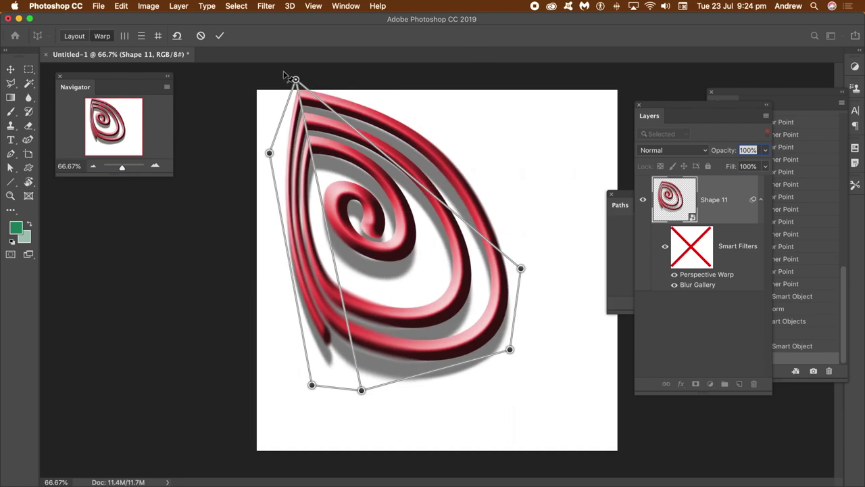
click(219, 36)
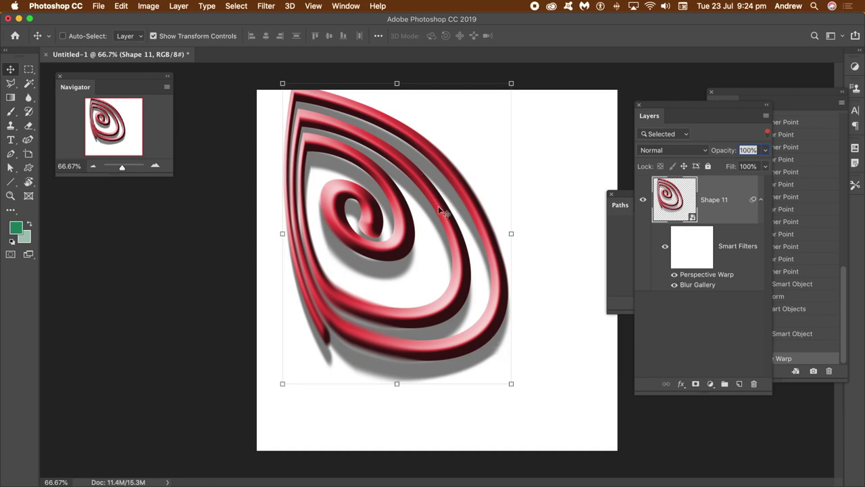
key(super+z)
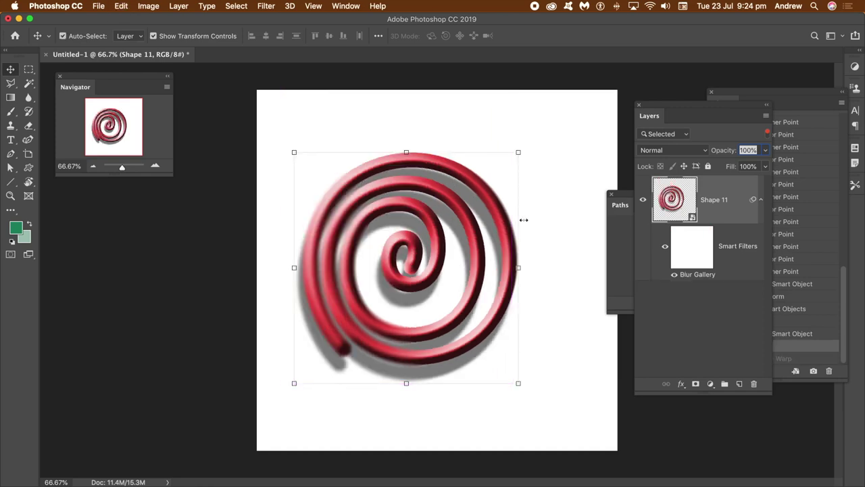
Distort the spiral toward the right and lower right with a 1067 px Liquify brush, and toggle the Liquify smart filter off and on.
click(266, 6)
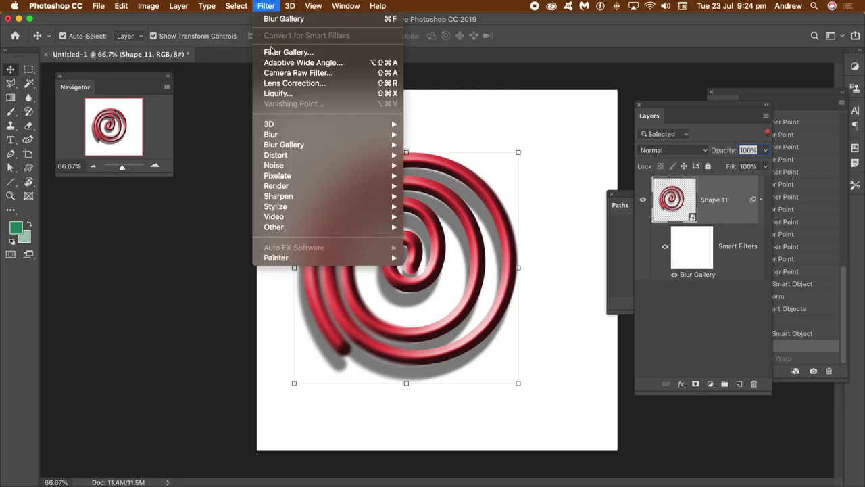
click(276, 95)
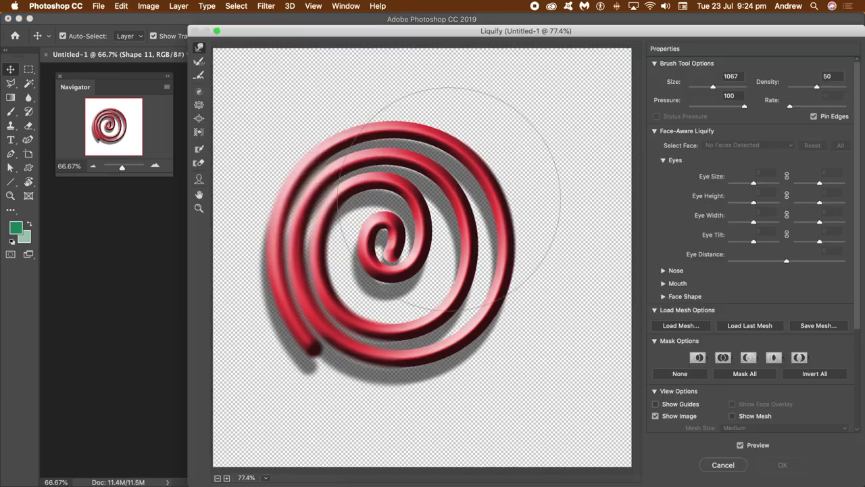
mouse_move(325, 203)
mouse_down()
mouse_move(436, 223)
mouse_move(540, 148)
mouse_move(564, 166)
mouse_move(581, 271)
mouse_move(534, 318)
mouse_move(487, 318)
mouse_up()
mouse_move(338, 223)
mouse_down()
mouse_move(396, 241)
mouse_move(386, 242)
mouse_move(406, 223)
mouse_up()
click(779, 464)
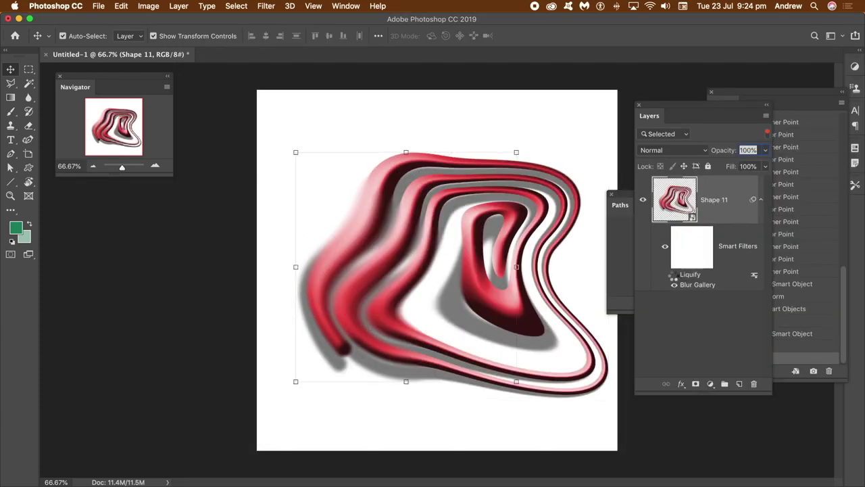
click(674, 275)
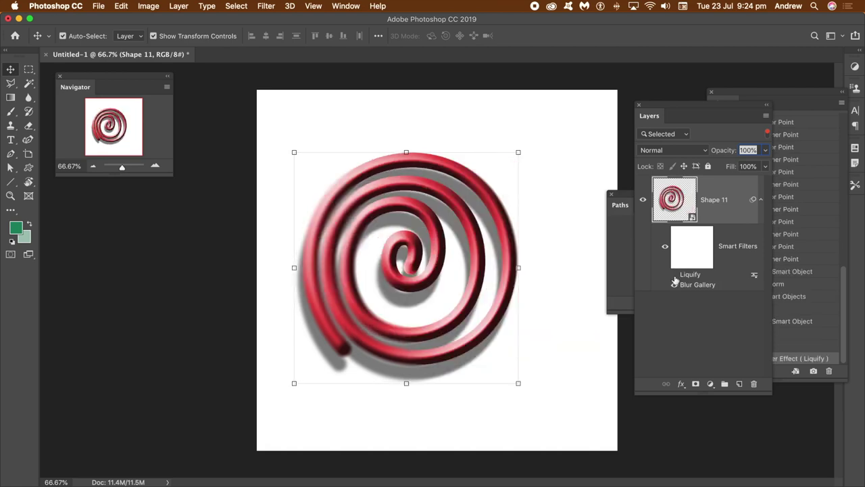
click(674, 276)
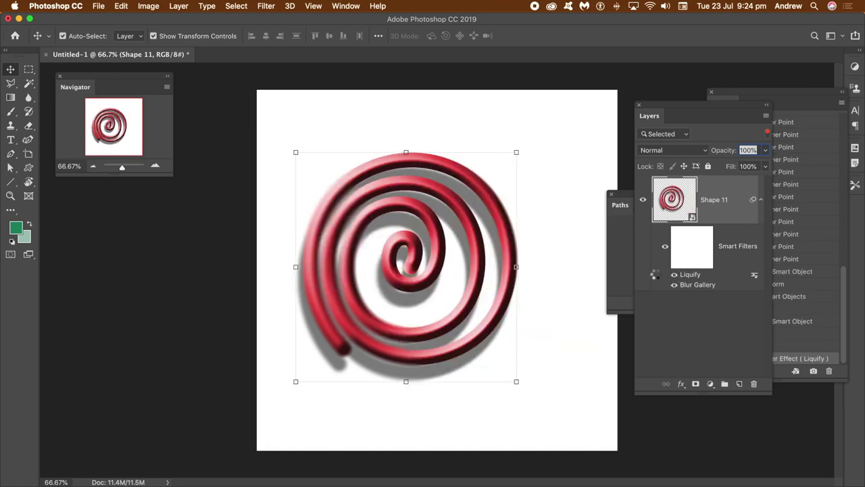